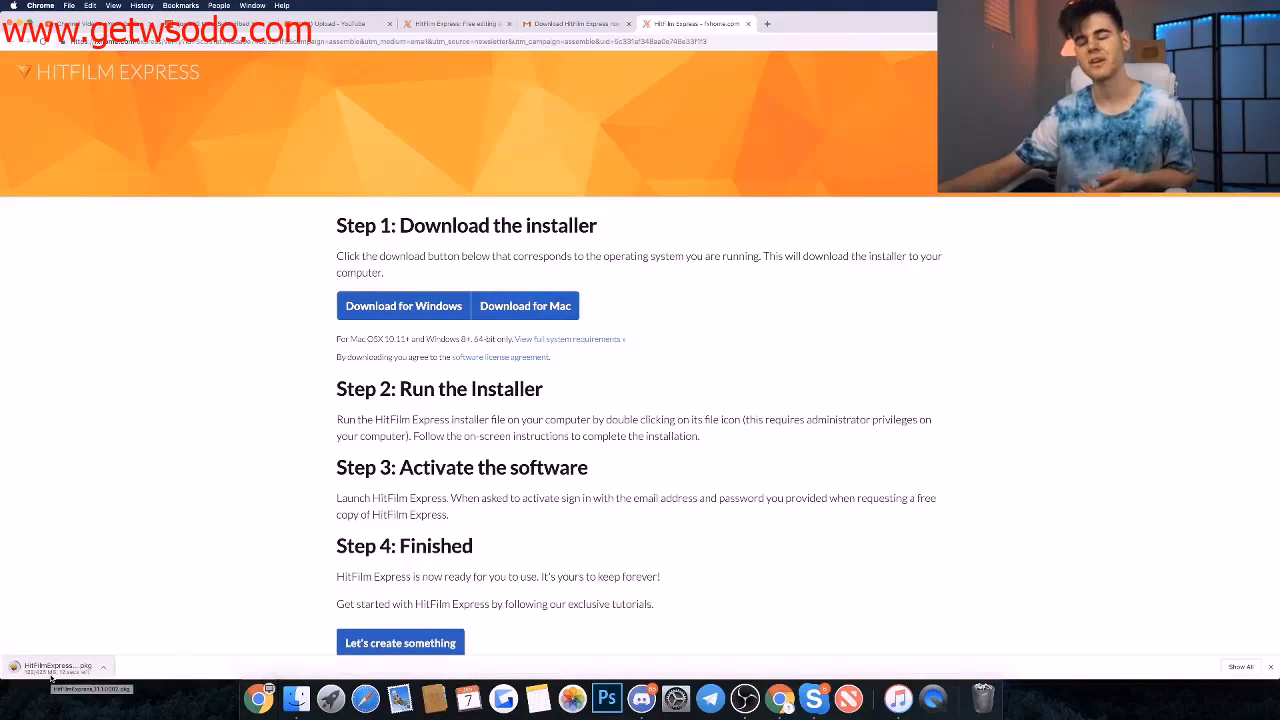
Run the downloaded HitFilm Express installer through to the end and close it.
click(51, 677)
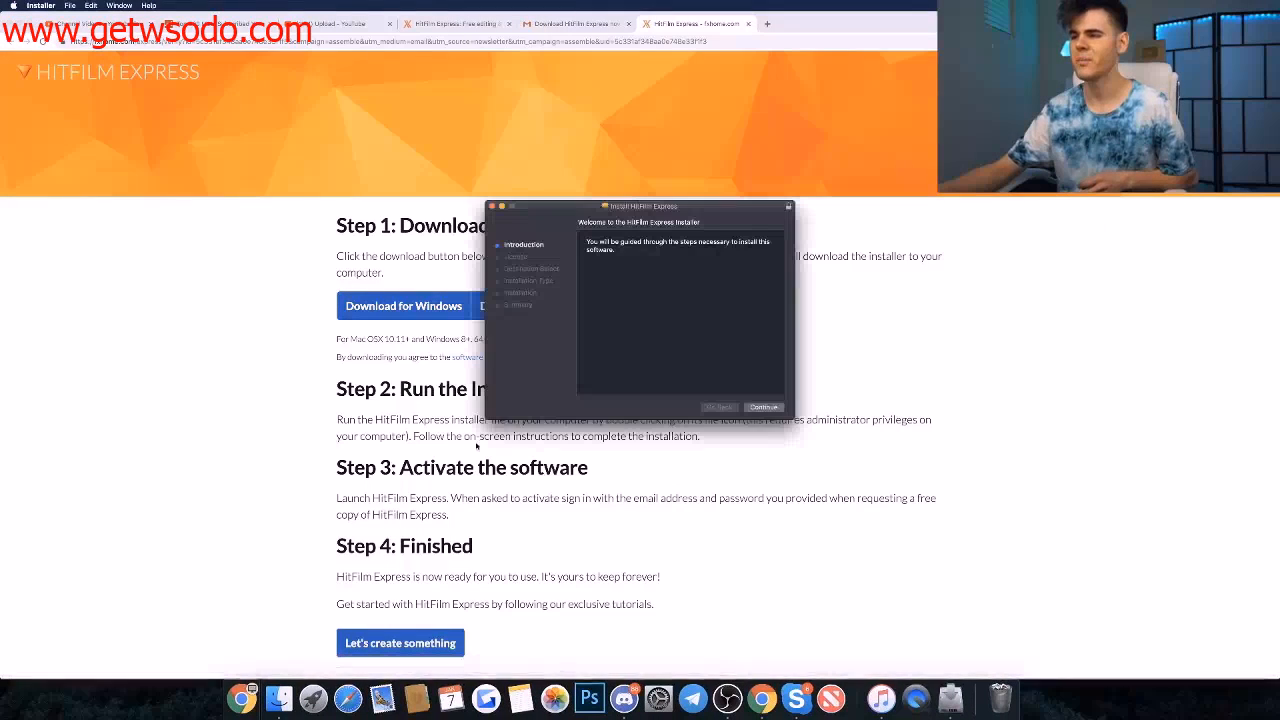
click(763, 407)
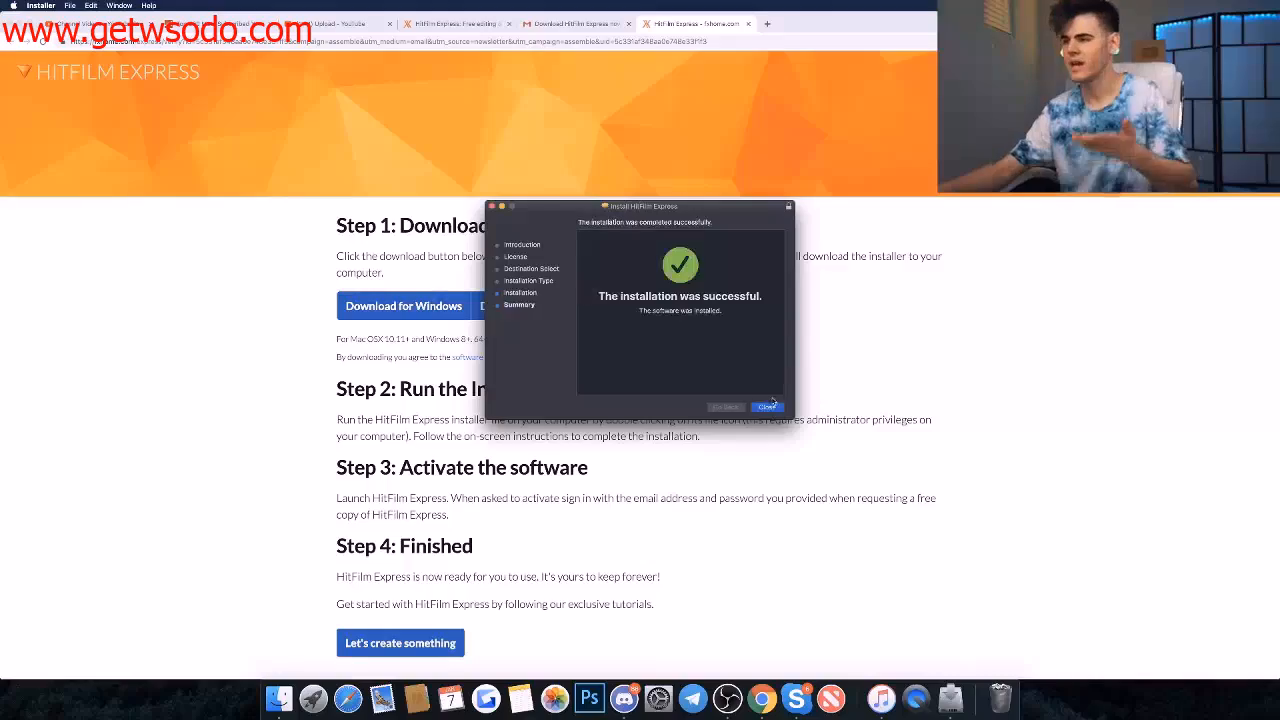
click(765, 406)
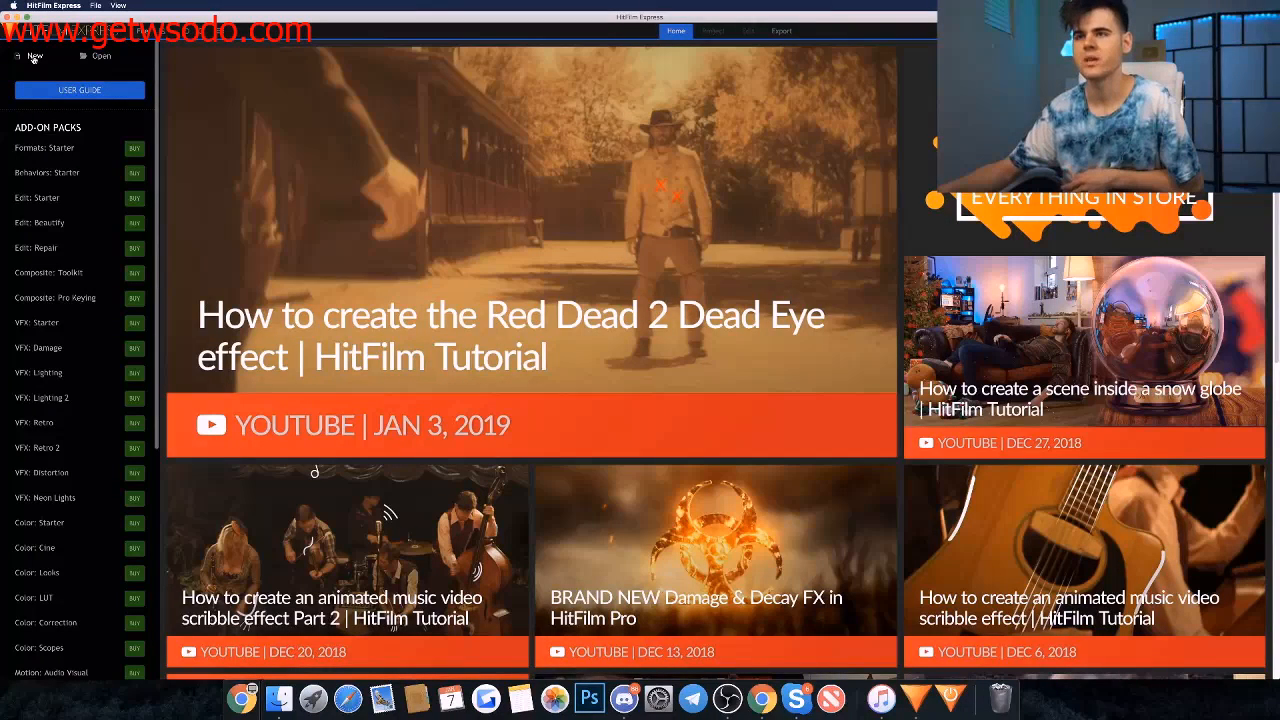
Create a new project with the 1080p Full HD @ 30 fps template and start editing.
click(34, 57)
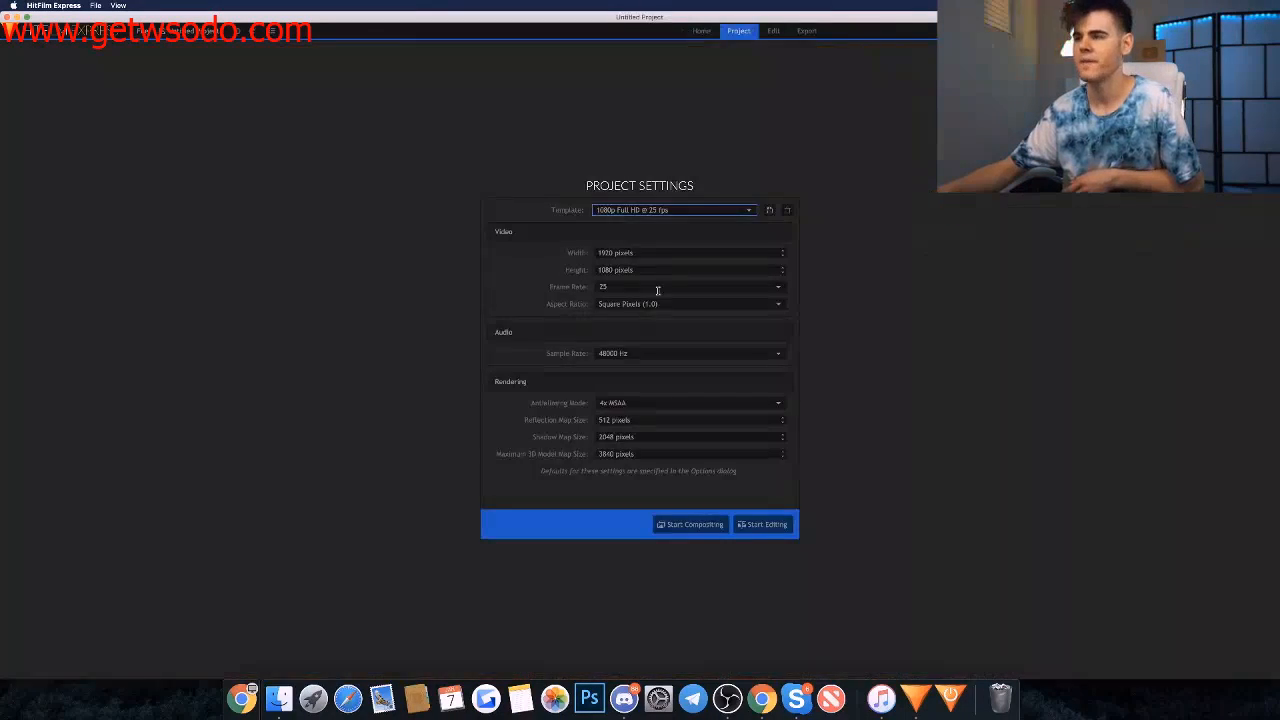
click(596, 211)
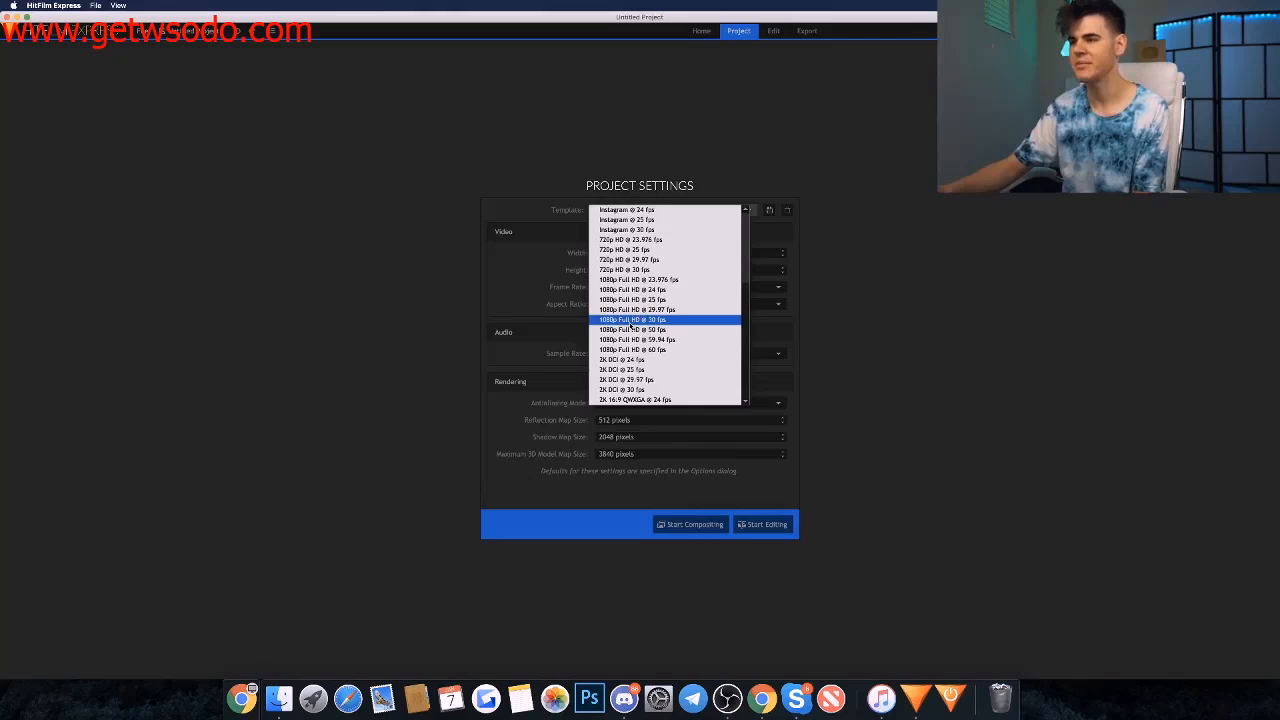
click(631, 320)
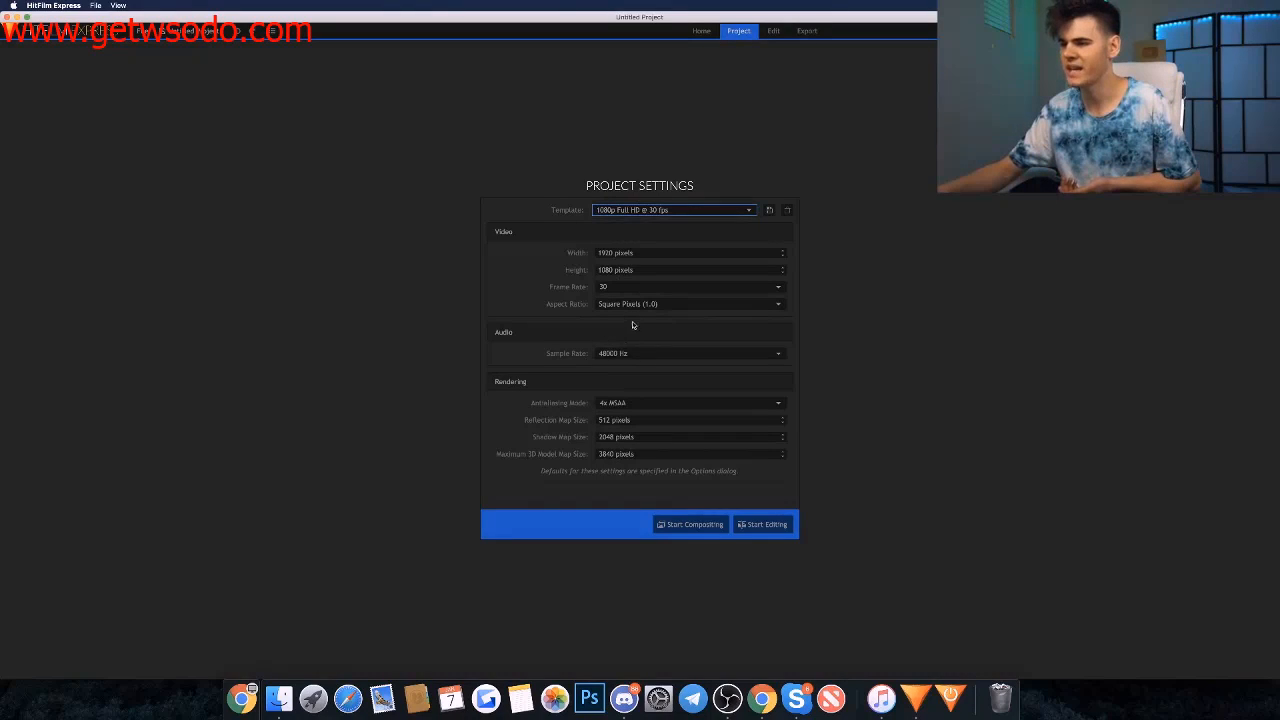
click(752, 528)
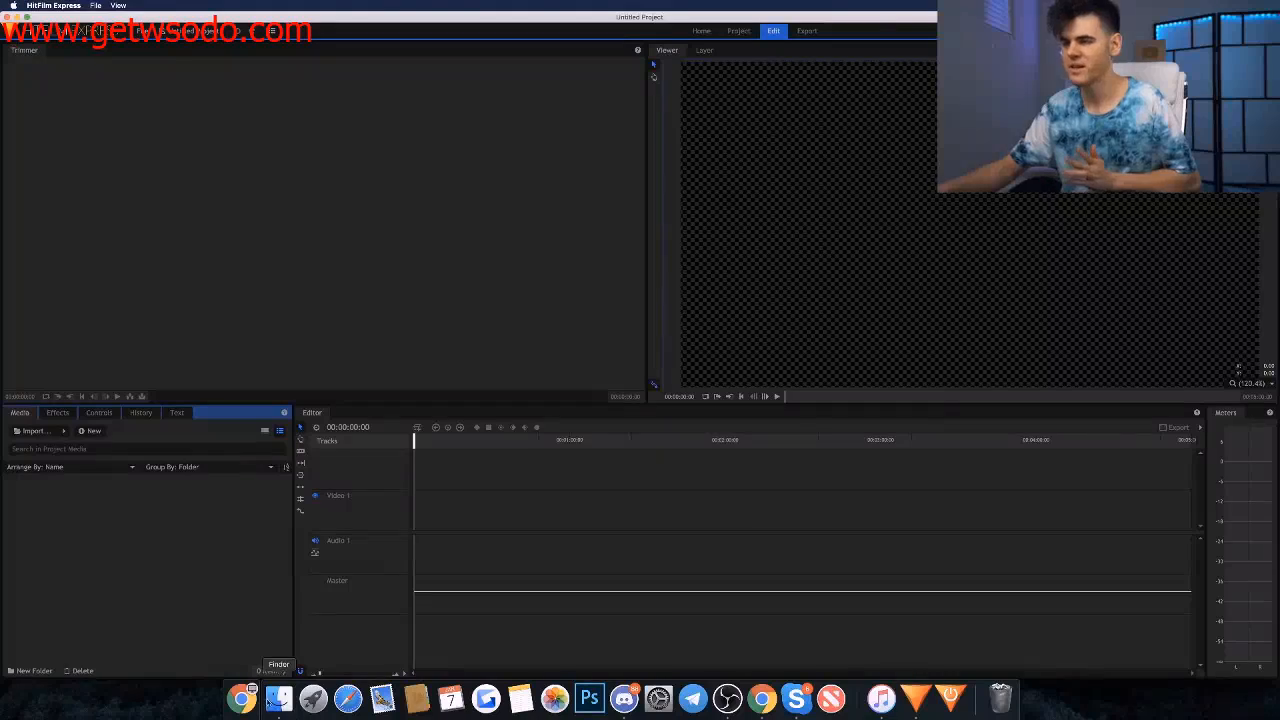
Import the BEST+MEMES+COMPILATION+V42.mp4 video from the Downloads folder and place it at the start of the timeline.
click(277, 699)
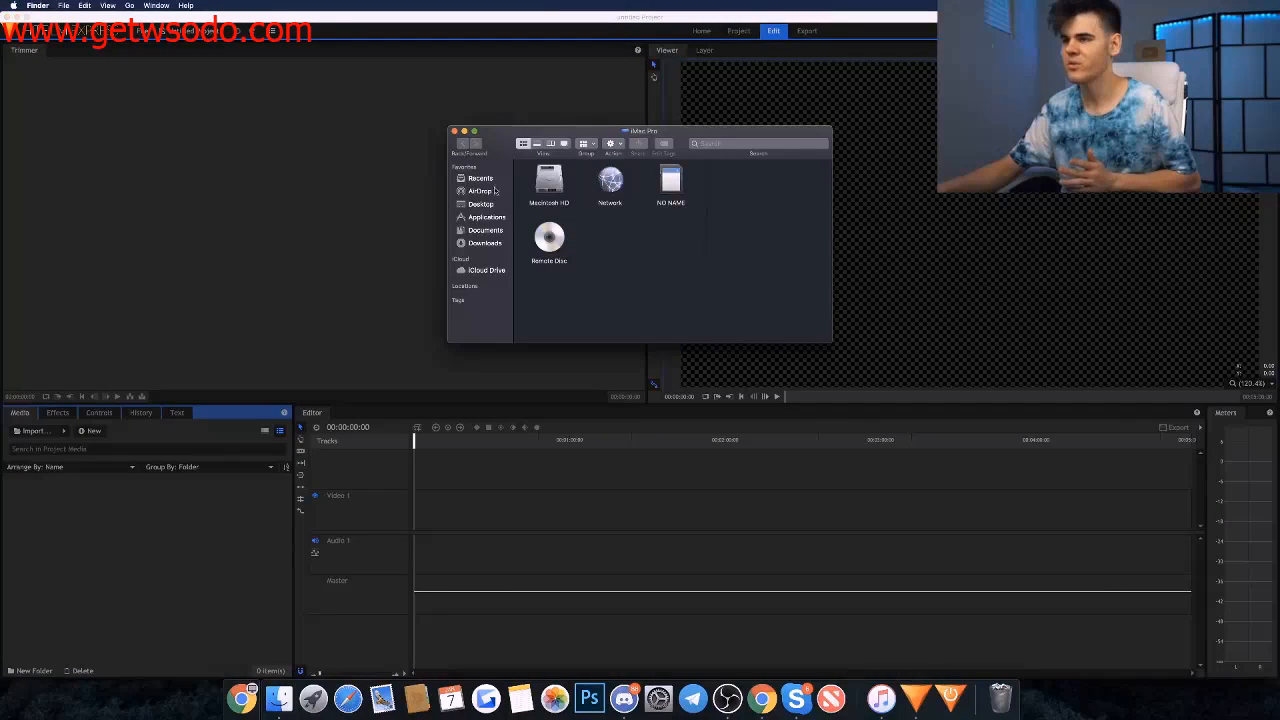
click(477, 242)
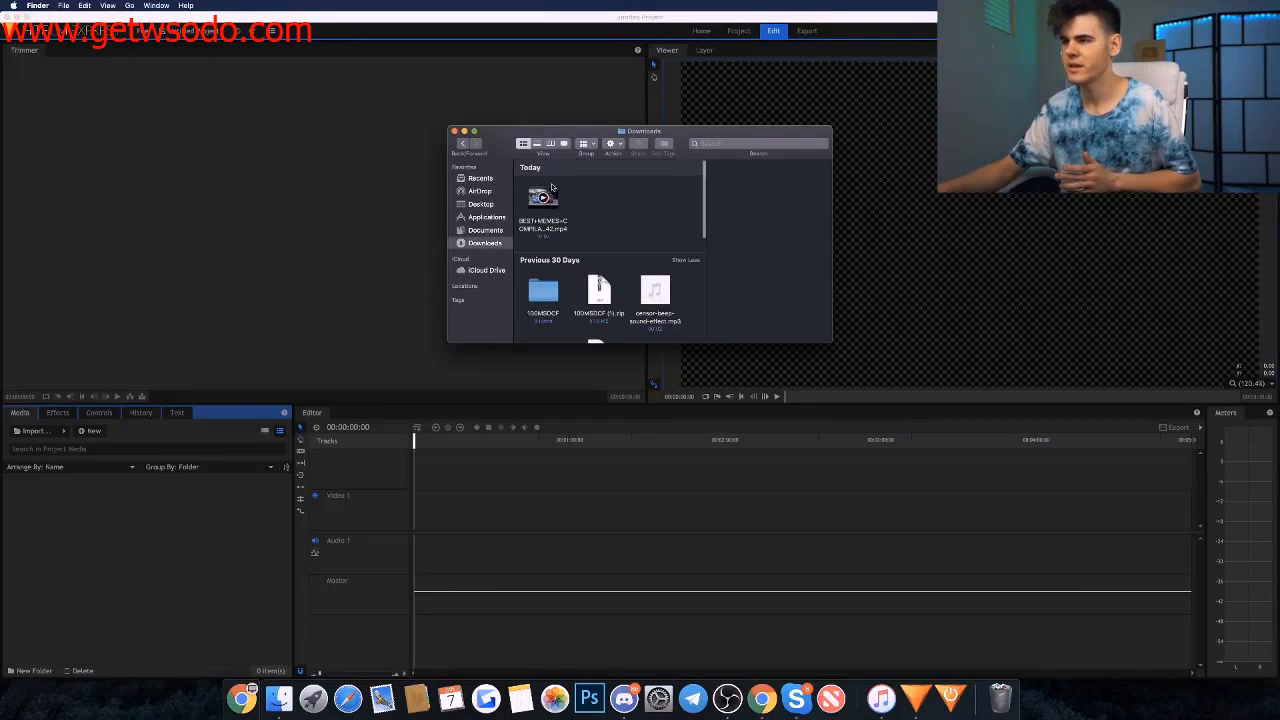
drag(548, 195, 152, 526)
drag(40, 488, 456, 508)
click(717, 380)
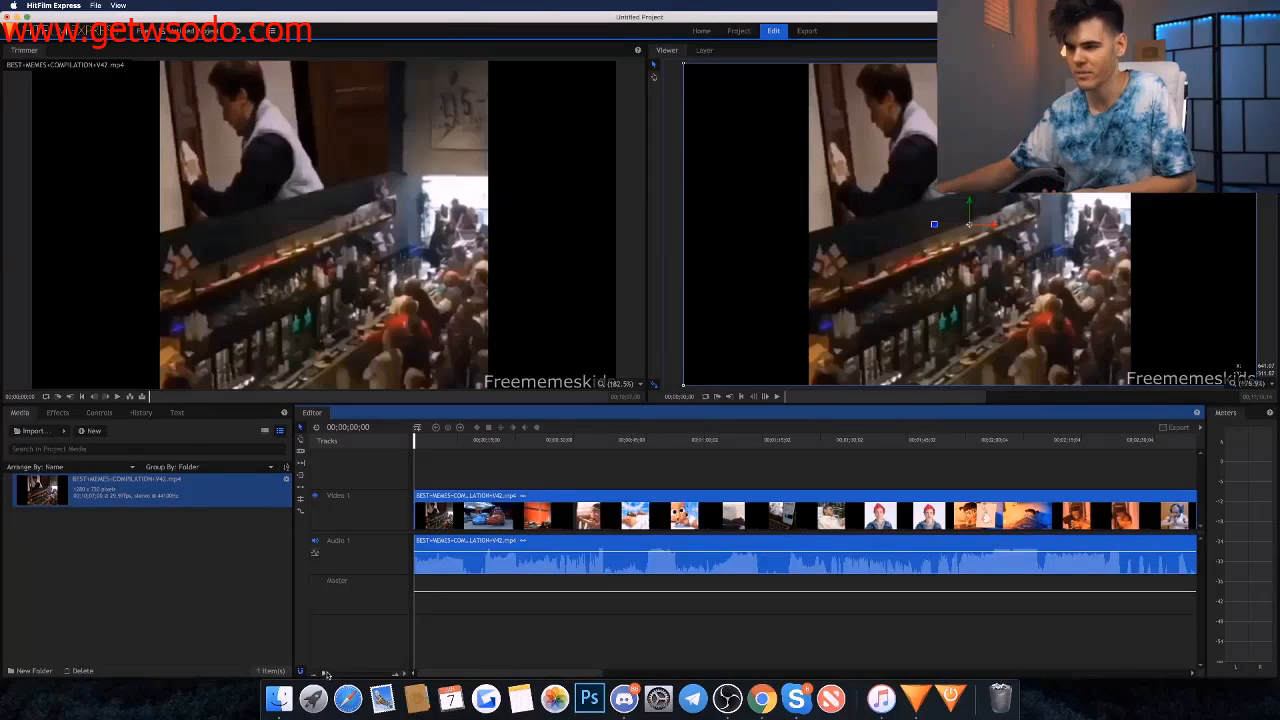
Slice the video clip at 00;00;10;02, where the cars scene begins.
drag(325, 675, 328, 675)
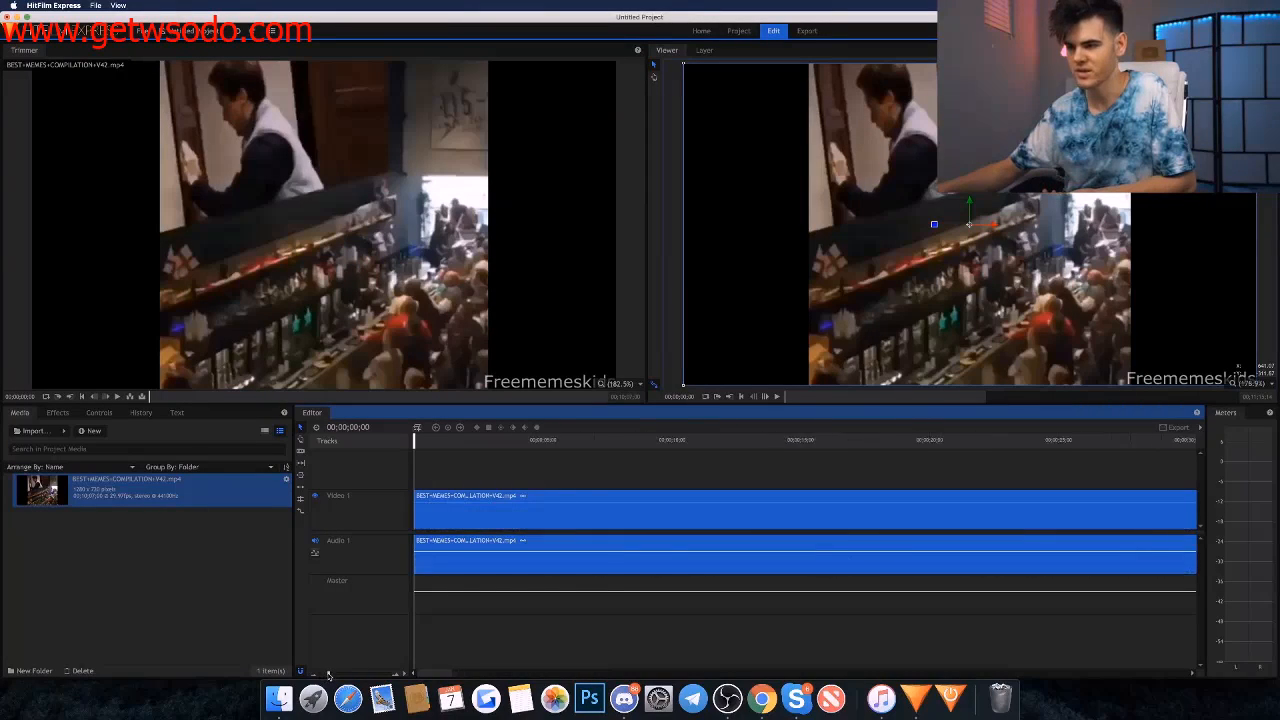
click(594, 461)
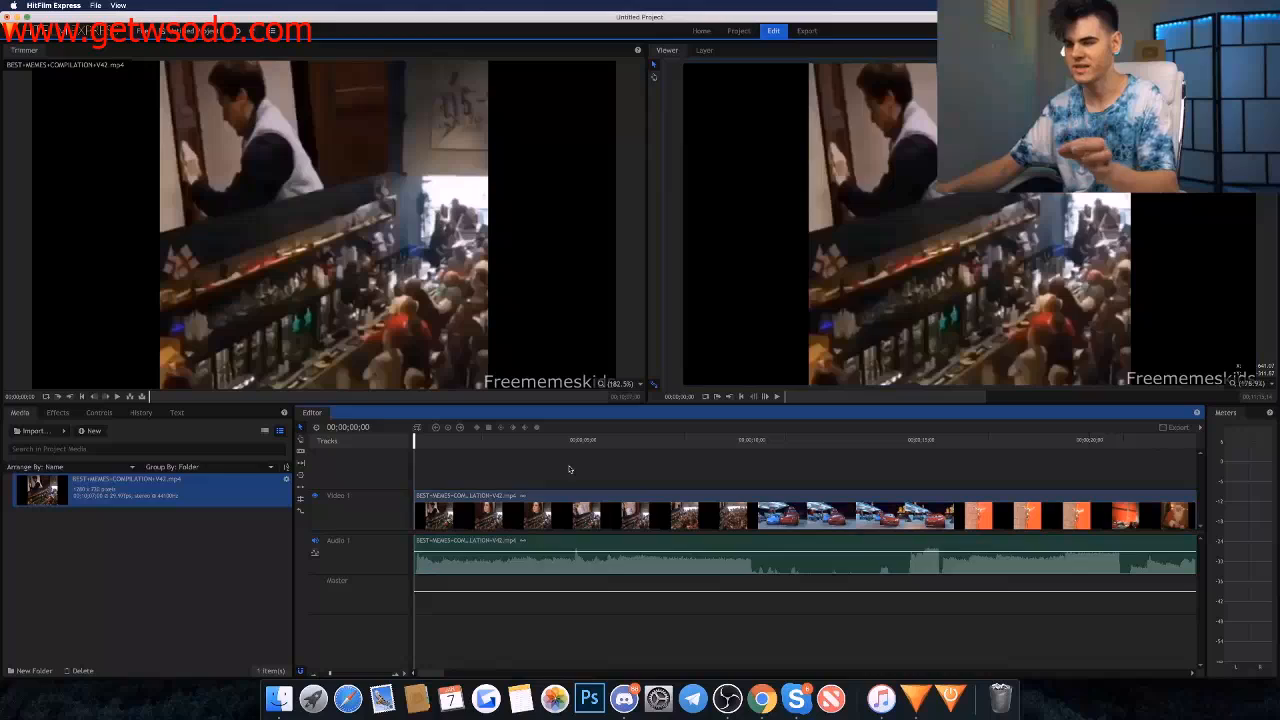
drag(515, 442, 752, 481)
click(754, 515)
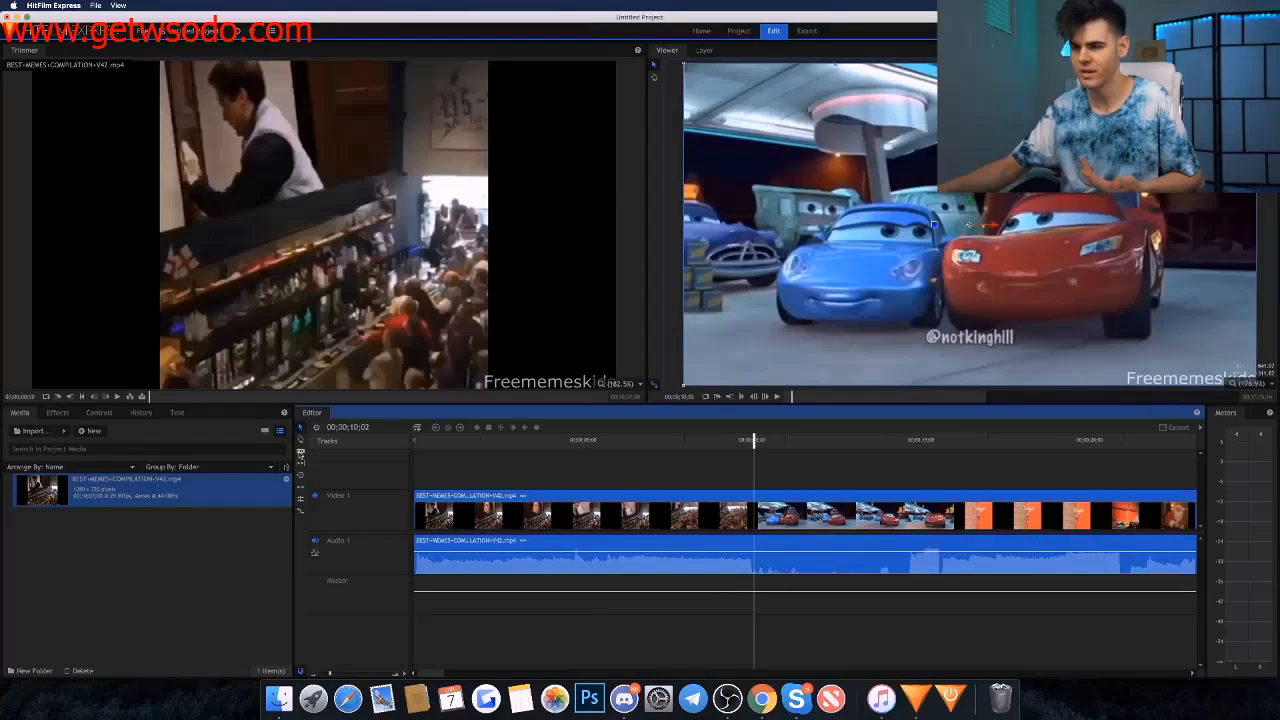
click(755, 510)
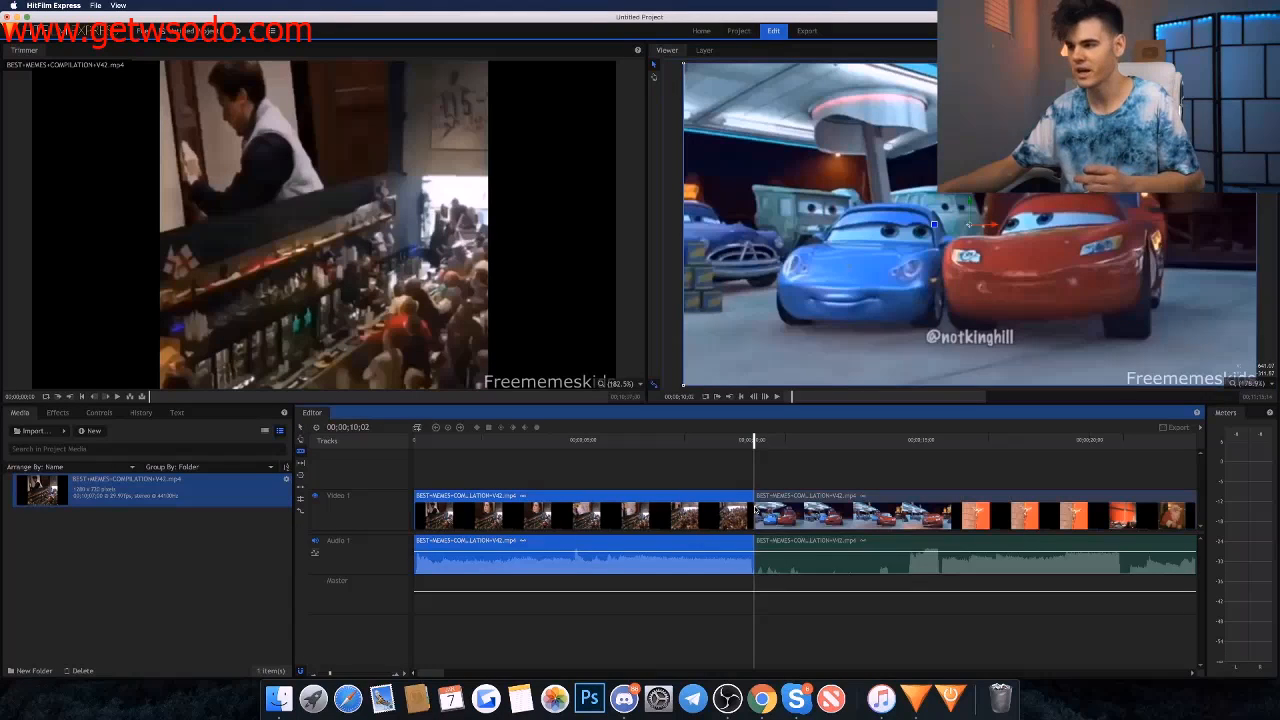
Try slicing the segment before the cars scene at two more points, and undo the cuts.
click(587, 514)
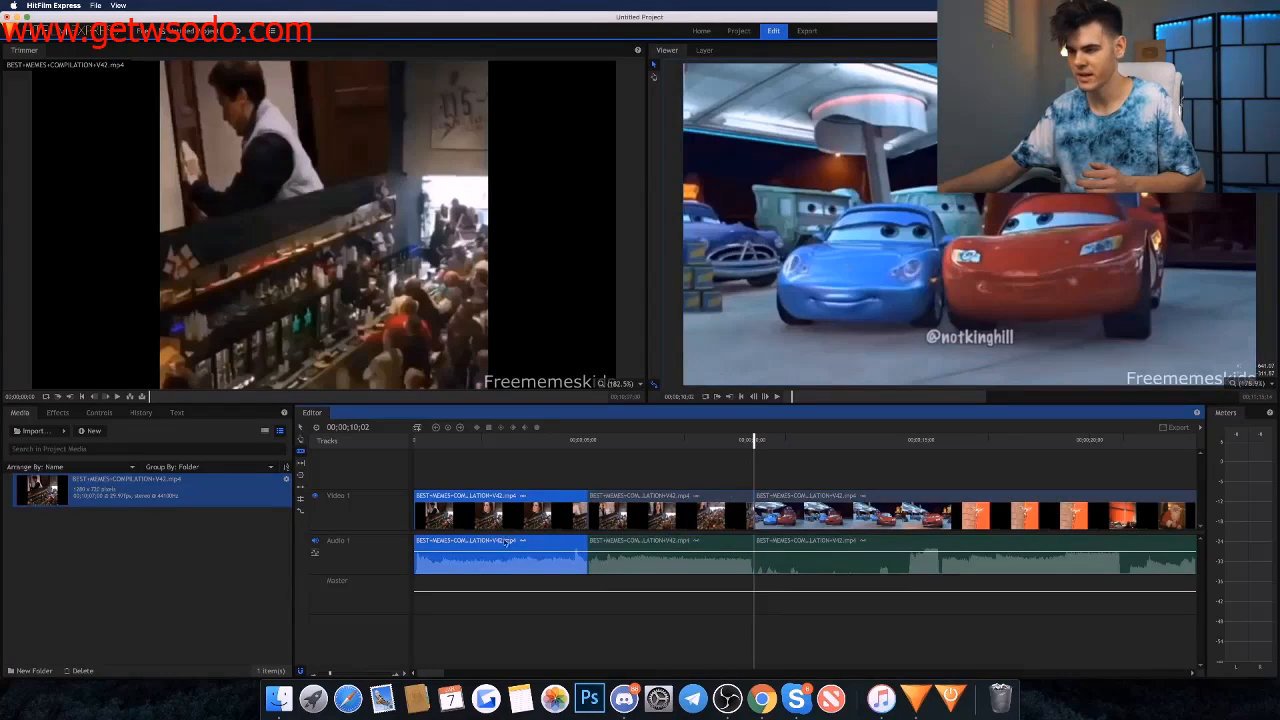
click(505, 541)
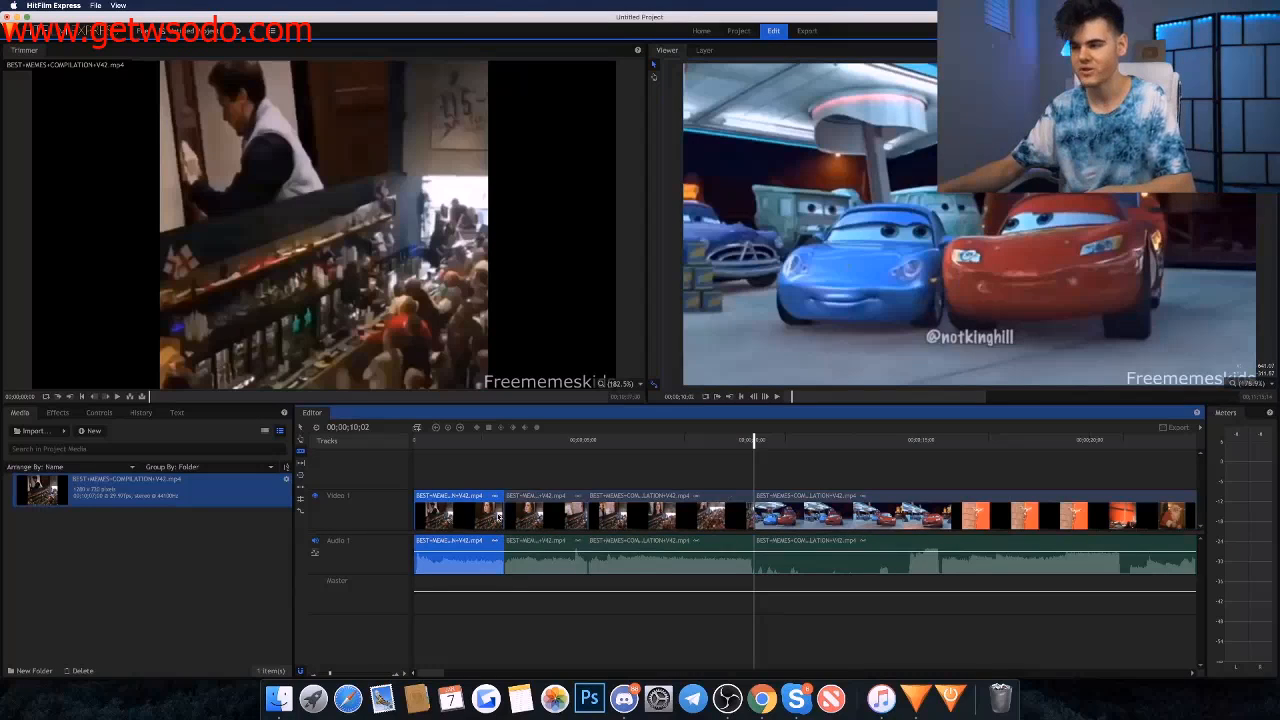
key(super+z)
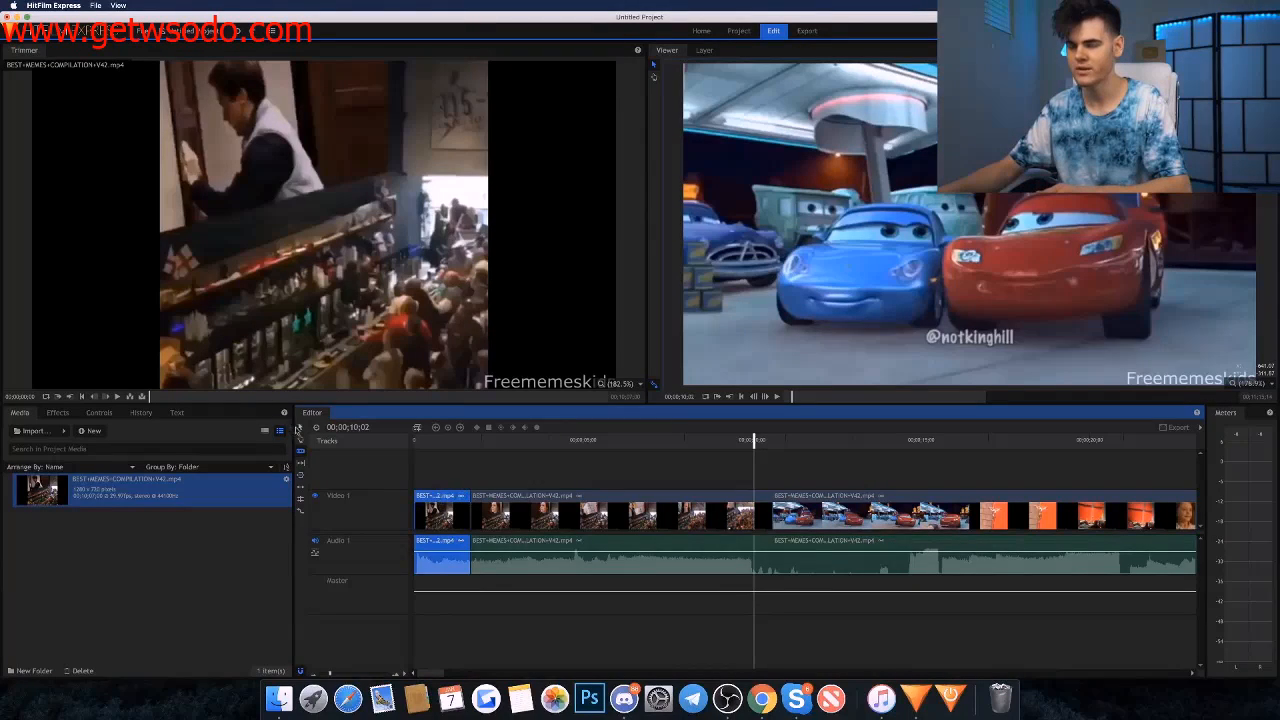
Delete the short opening segment and move the following segment to the start of the timeline.
click(436, 483)
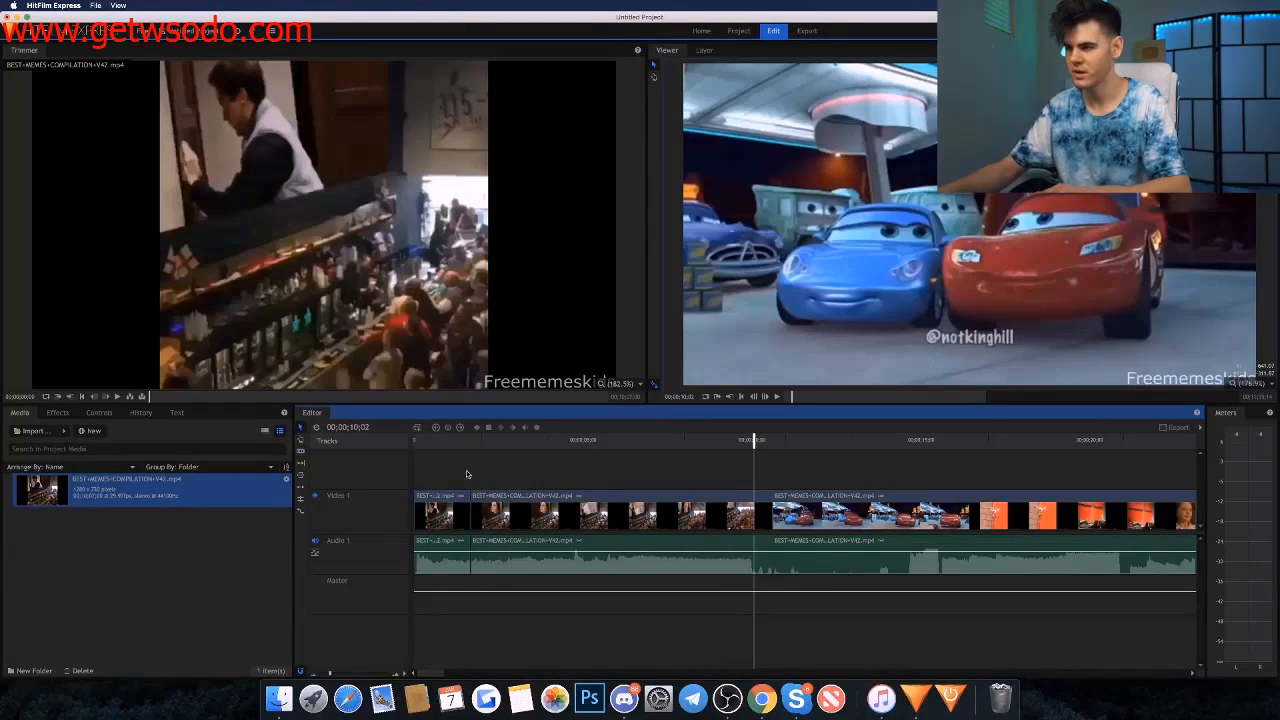
drag(754, 441, 444, 441)
click(462, 525)
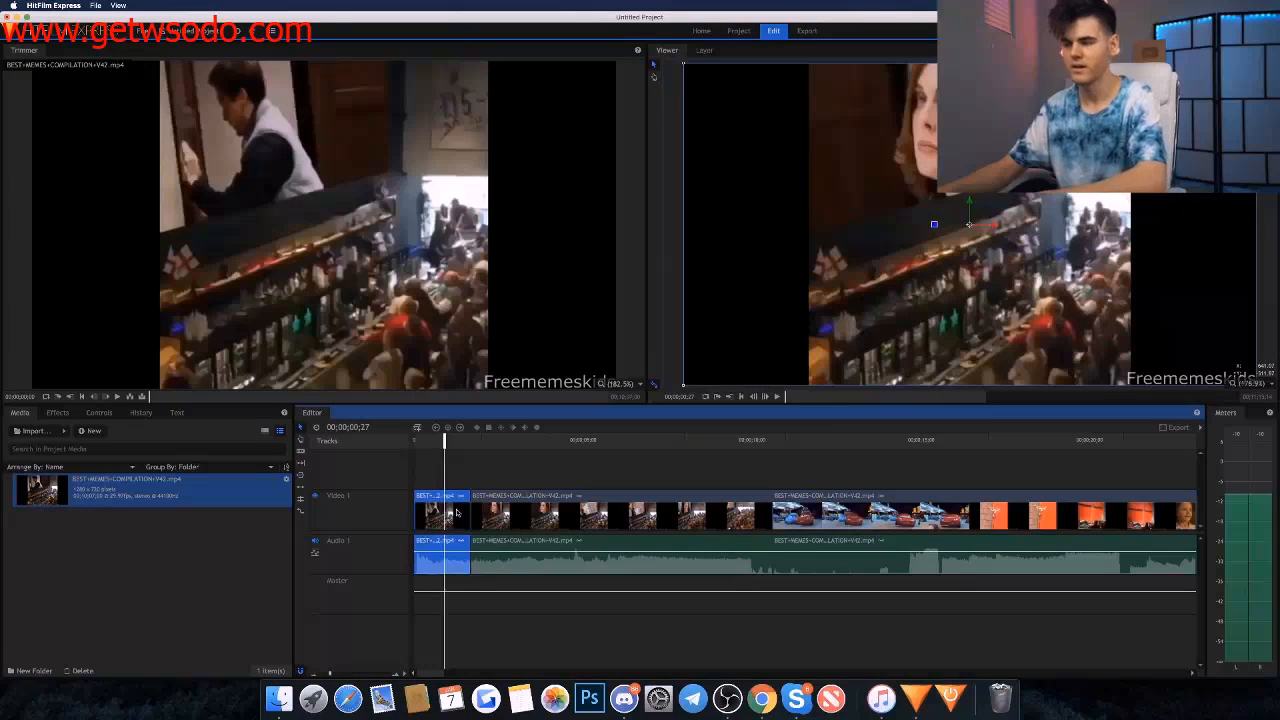
drag(444, 445, 490, 453)
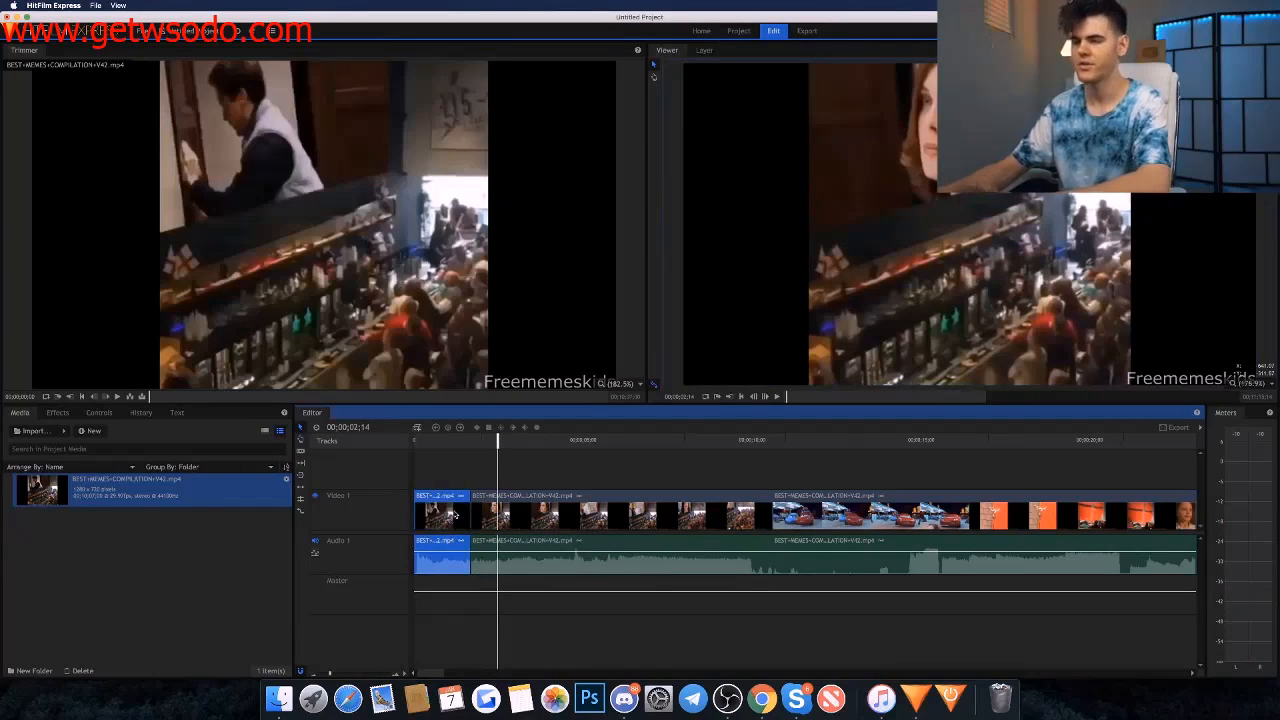
key(Delete)
drag(512, 513, 448, 512)
Move the cars segment later on the timeline and place the preceding segment directly against it.
drag(816, 513, 879, 505)
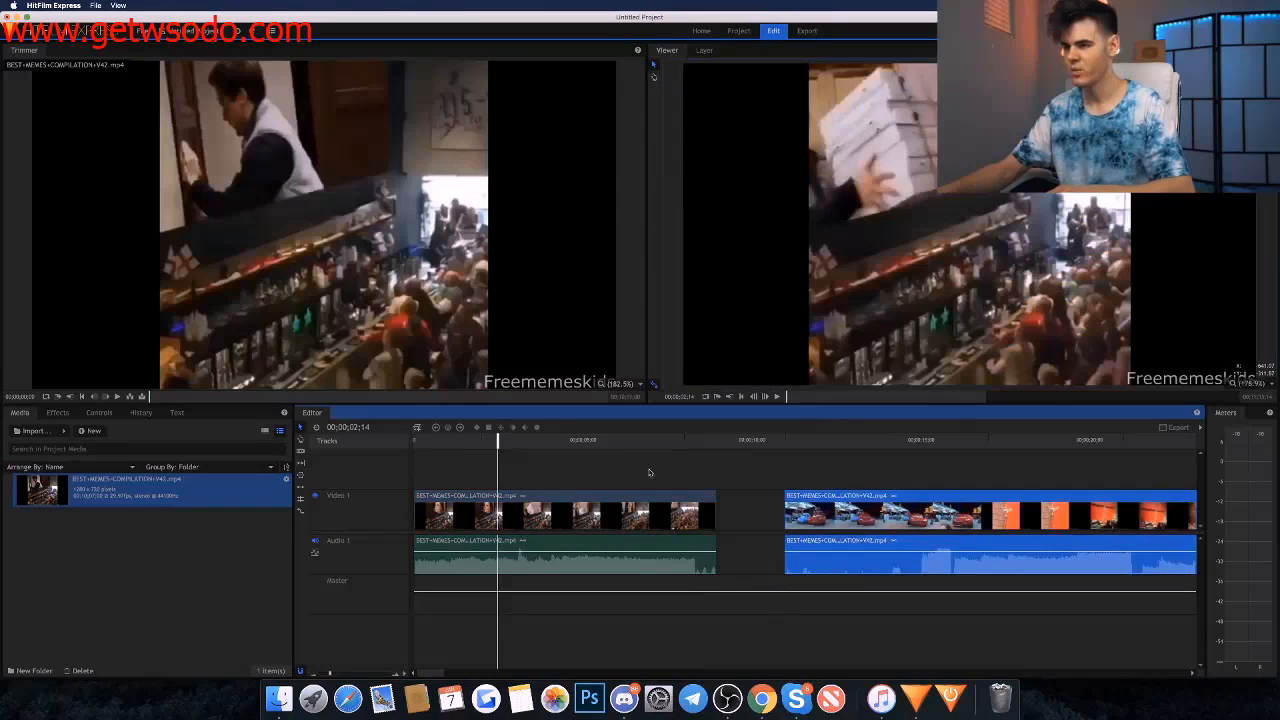
click(600, 469)
drag(566, 516, 632, 515)
Select both adjoining segments and move them together to the start of the timeline.
drag(675, 467, 841, 561)
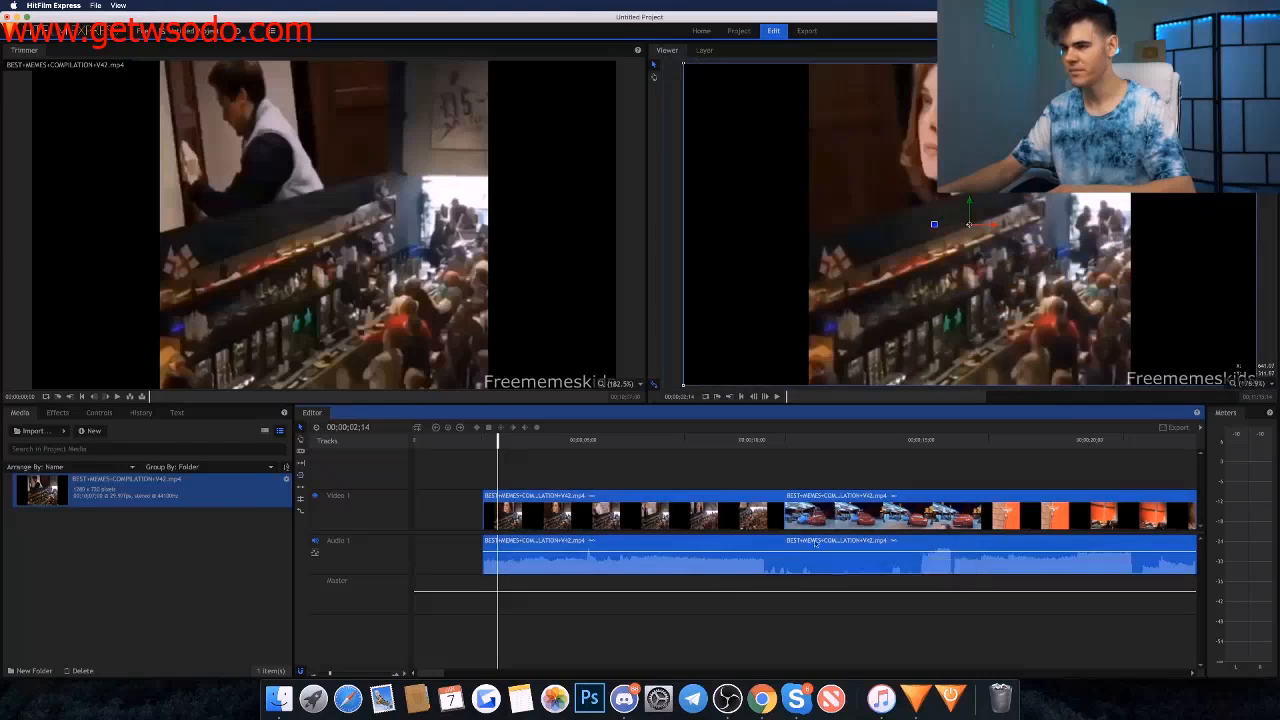
drag(749, 510, 601, 508)
click(713, 476)
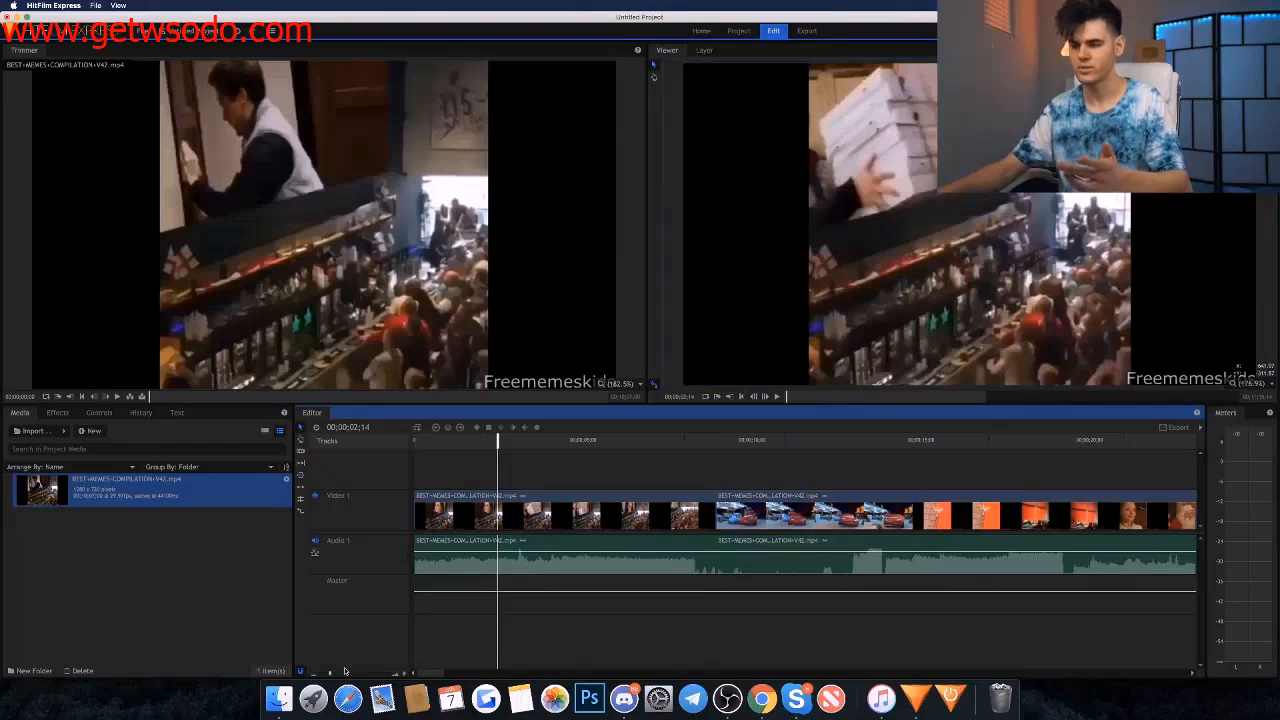
Slice the long remaining clip at about 1:55, 4:20, 6:10 and 7:20 on the timeline.
drag(330, 672, 317, 673)
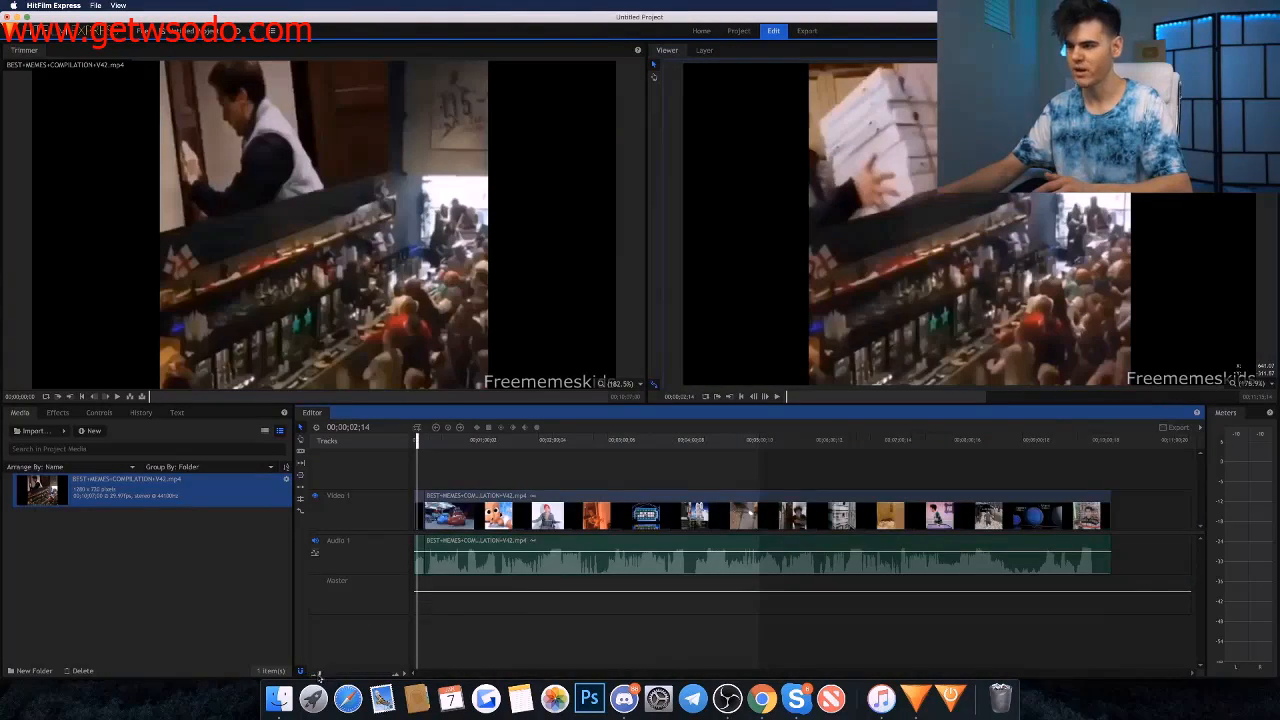
drag(933, 490, 529, 476)
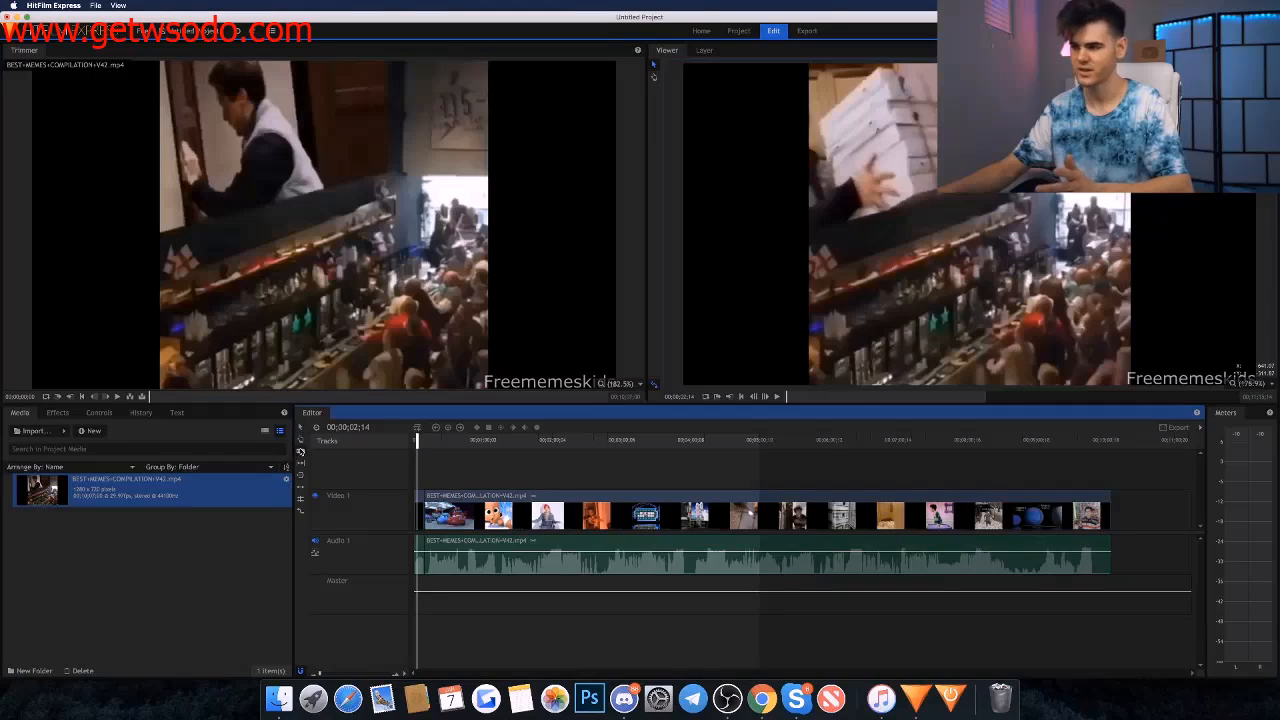
click(545, 515)
click(715, 515)
click(842, 512)
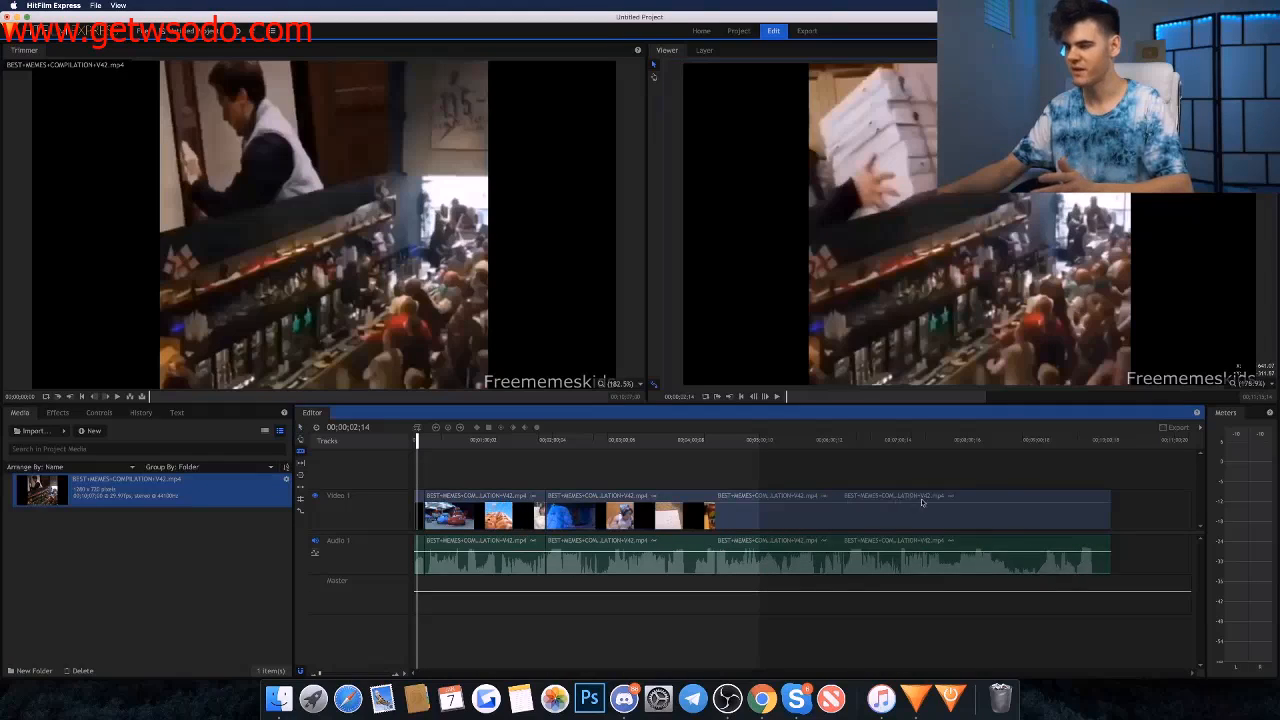
click(919, 505)
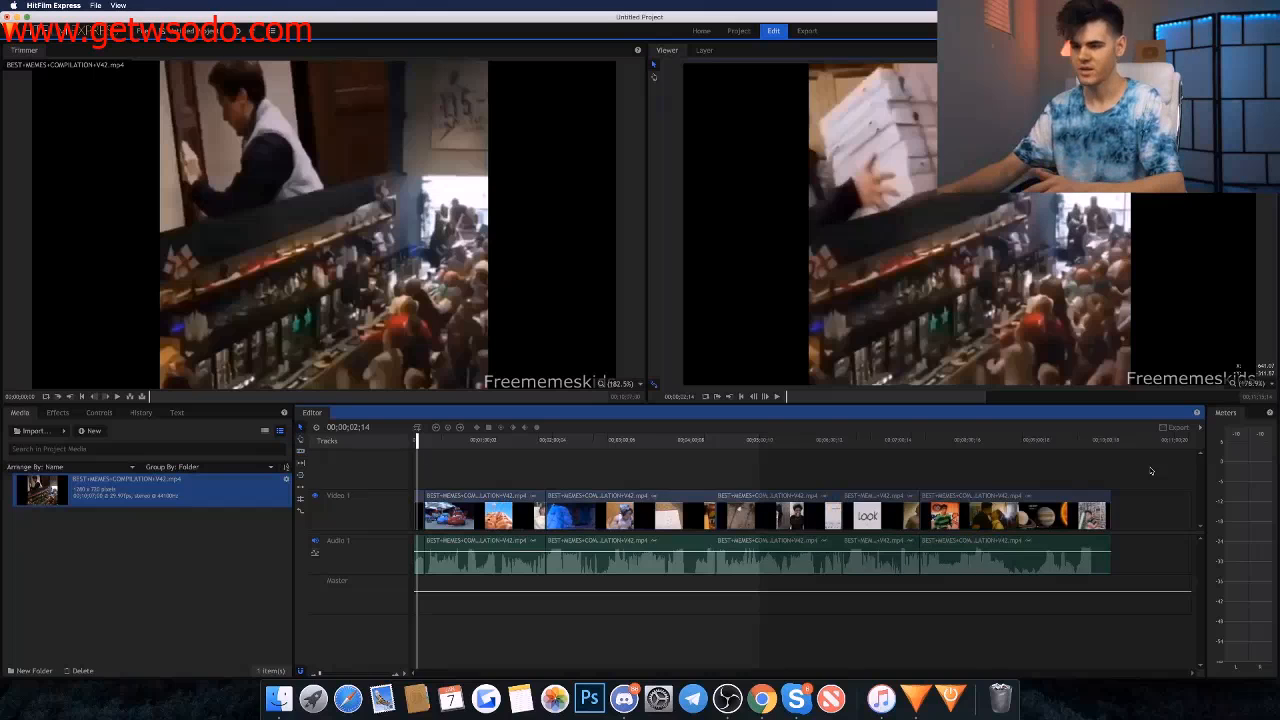
Shift all timeline segments together about 19 seconds later, and move them back to 00;00;00;00.
drag(1124, 466, 410, 683)
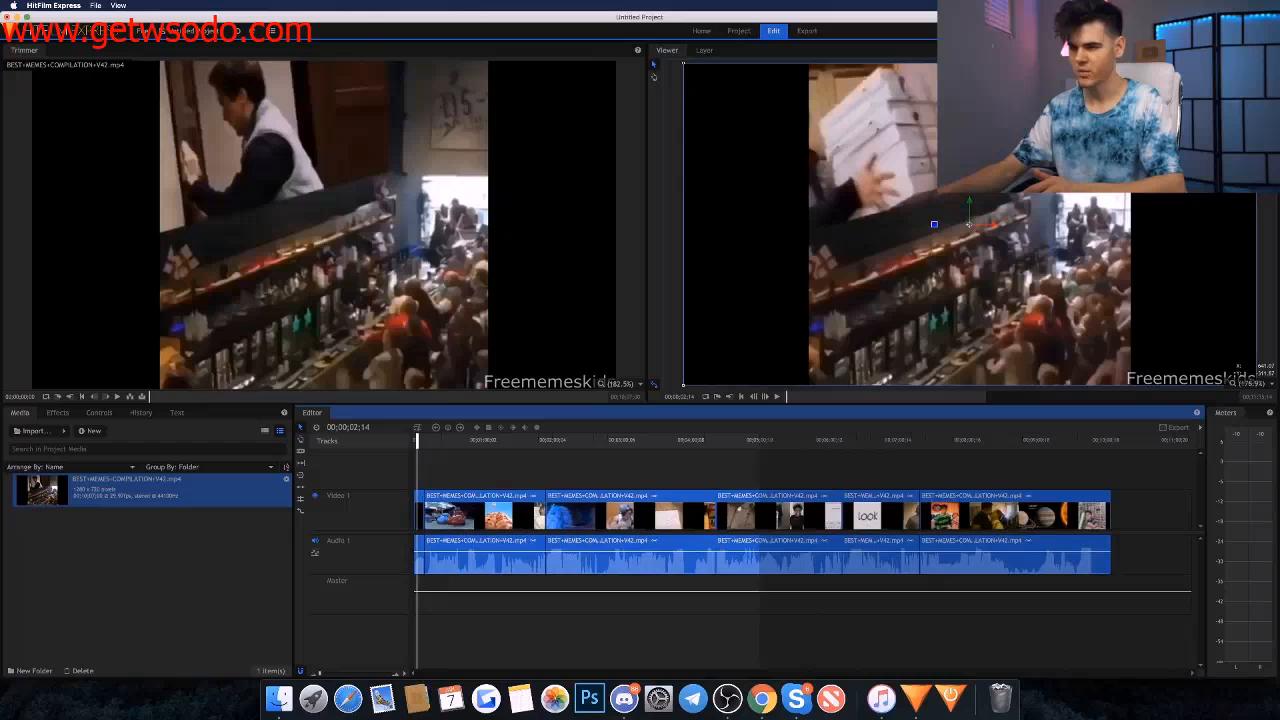
drag(441, 498, 462, 497)
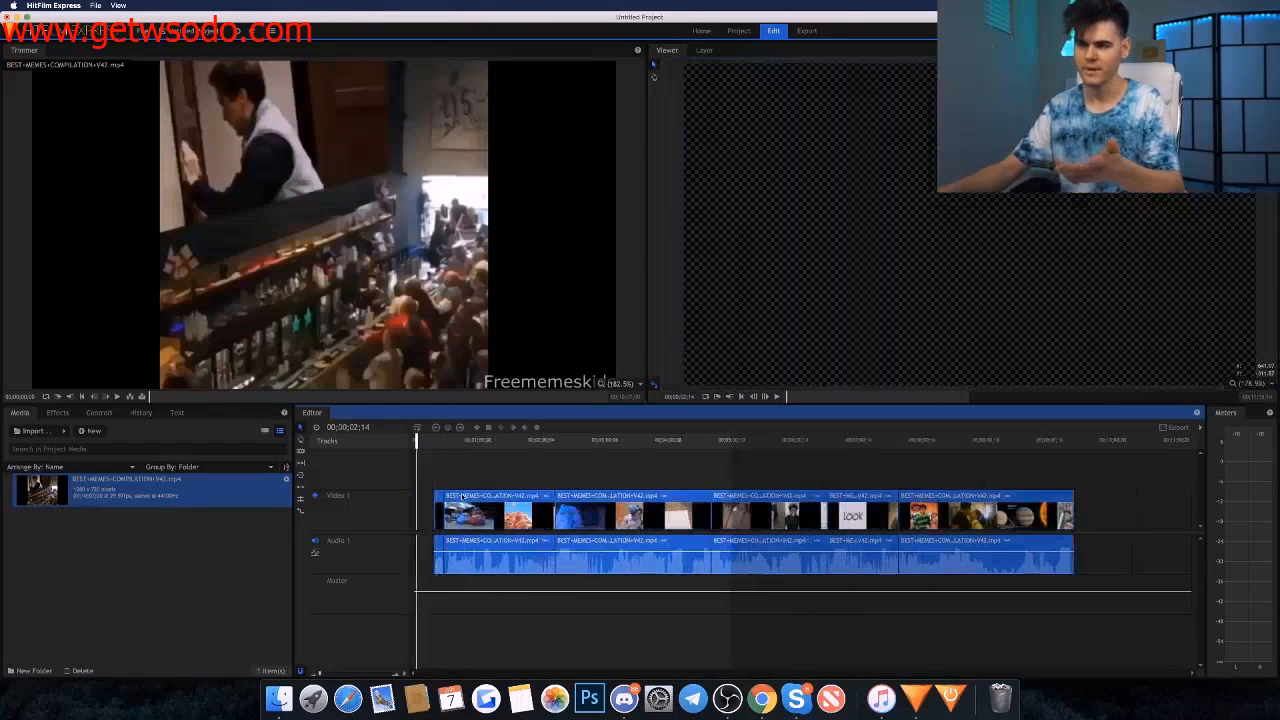
click(413, 480)
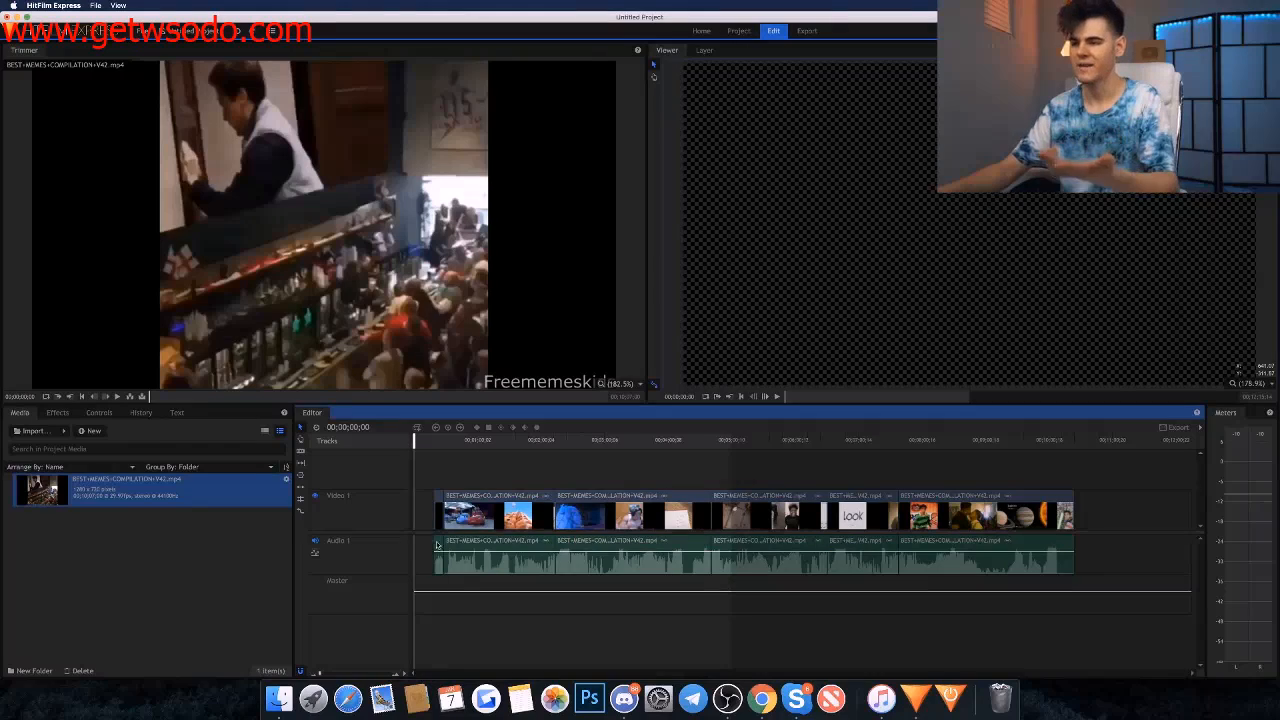
drag(438, 478, 1118, 607)
drag(602, 497, 582, 497)
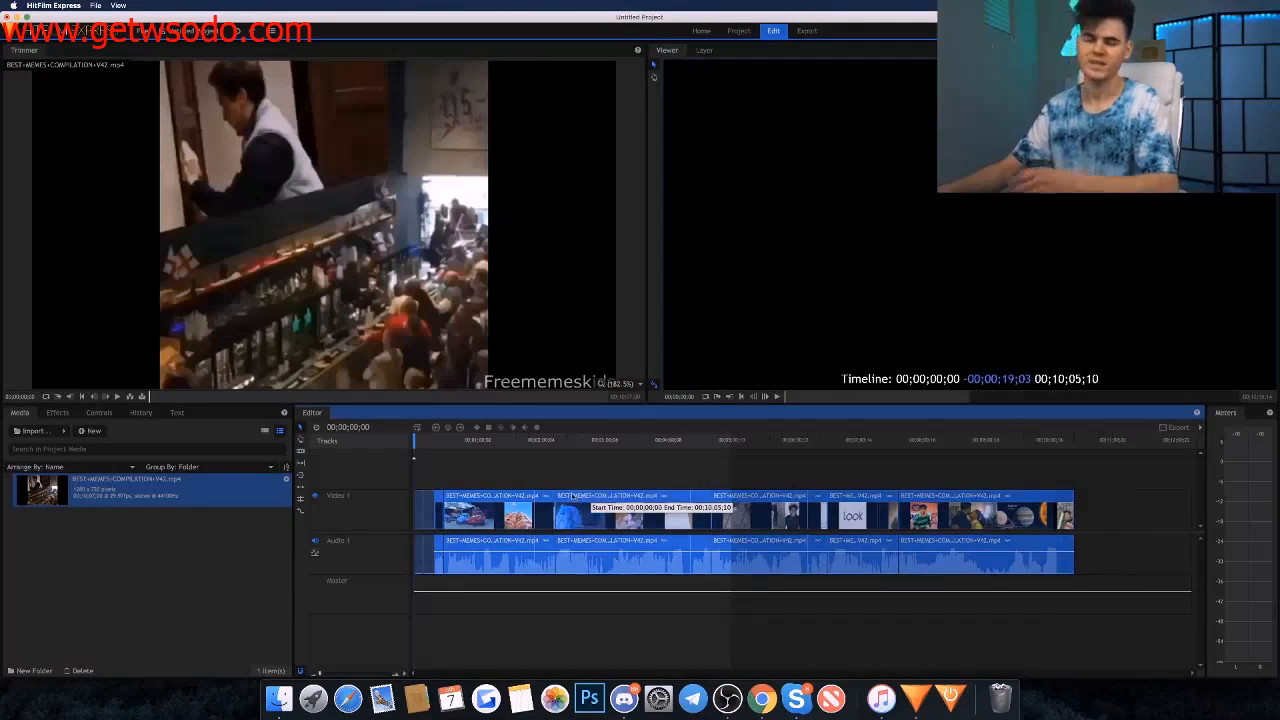
click(311, 492)
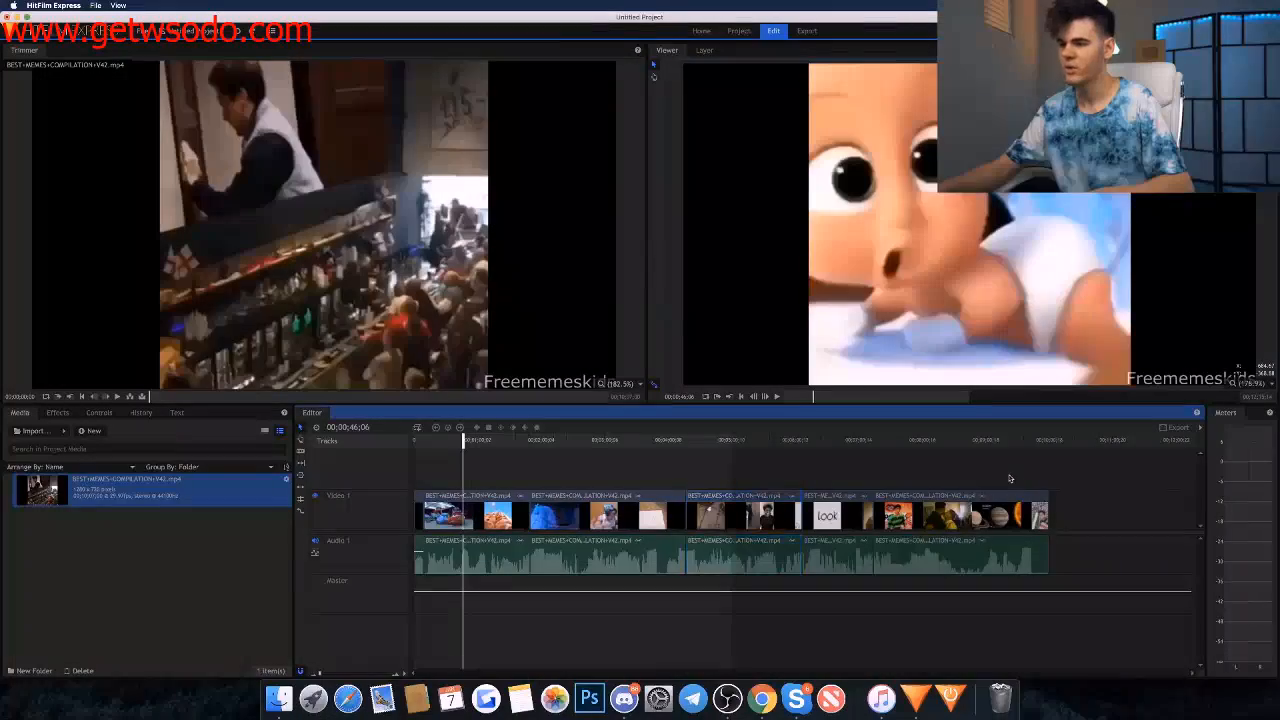
Select all timeline segments together and apply a new speed to them through Speed/Duration.
drag(1010, 477, 479, 648)
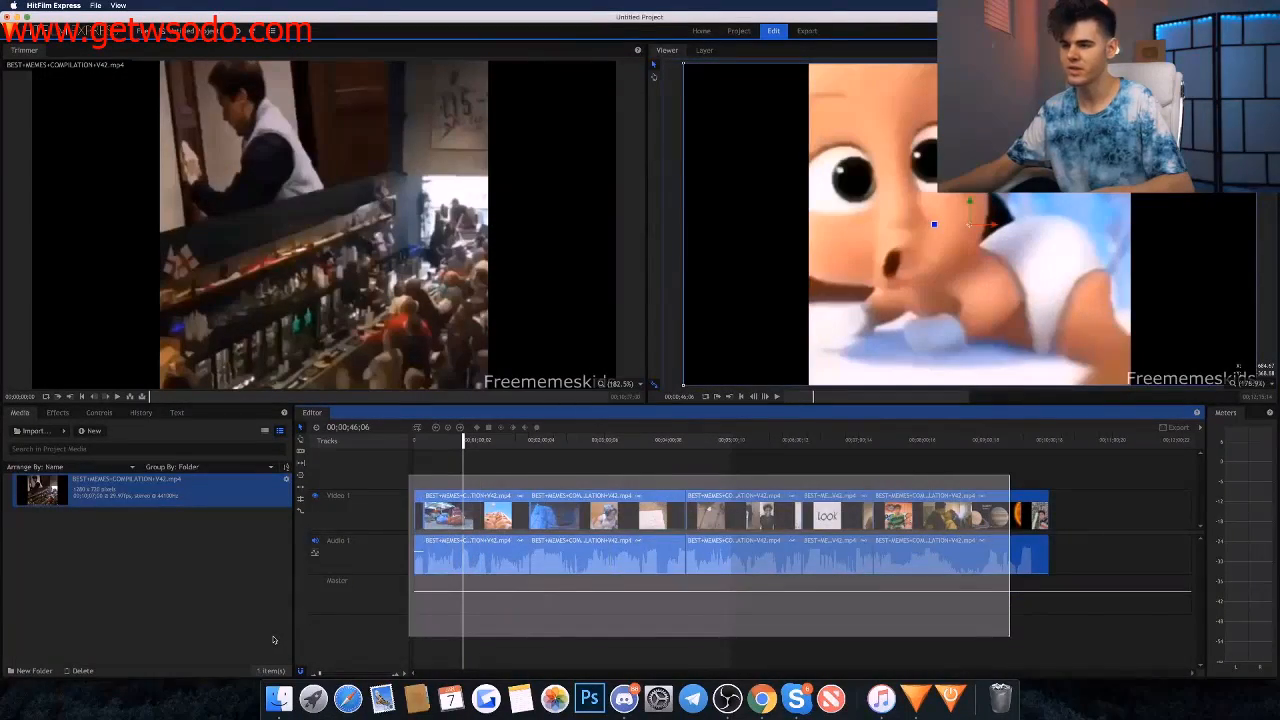
drag(273, 640, 280, 638)
right_click(472, 555)
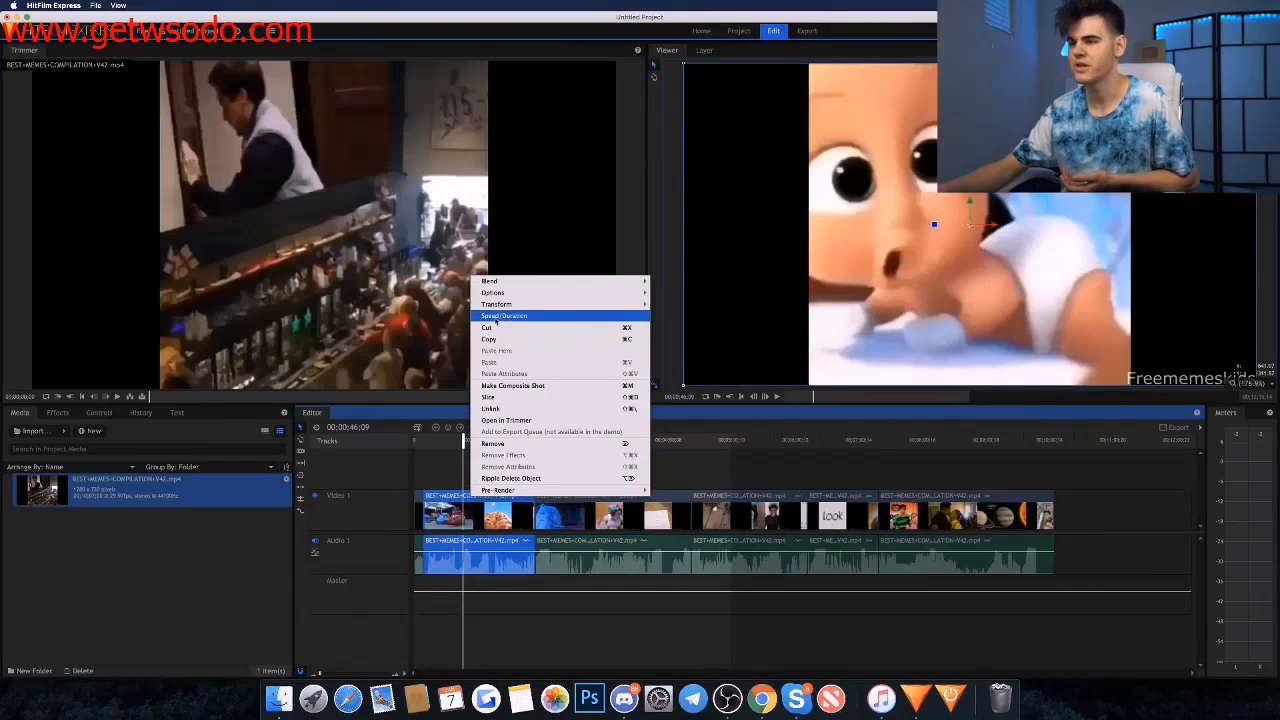
click(505, 315)
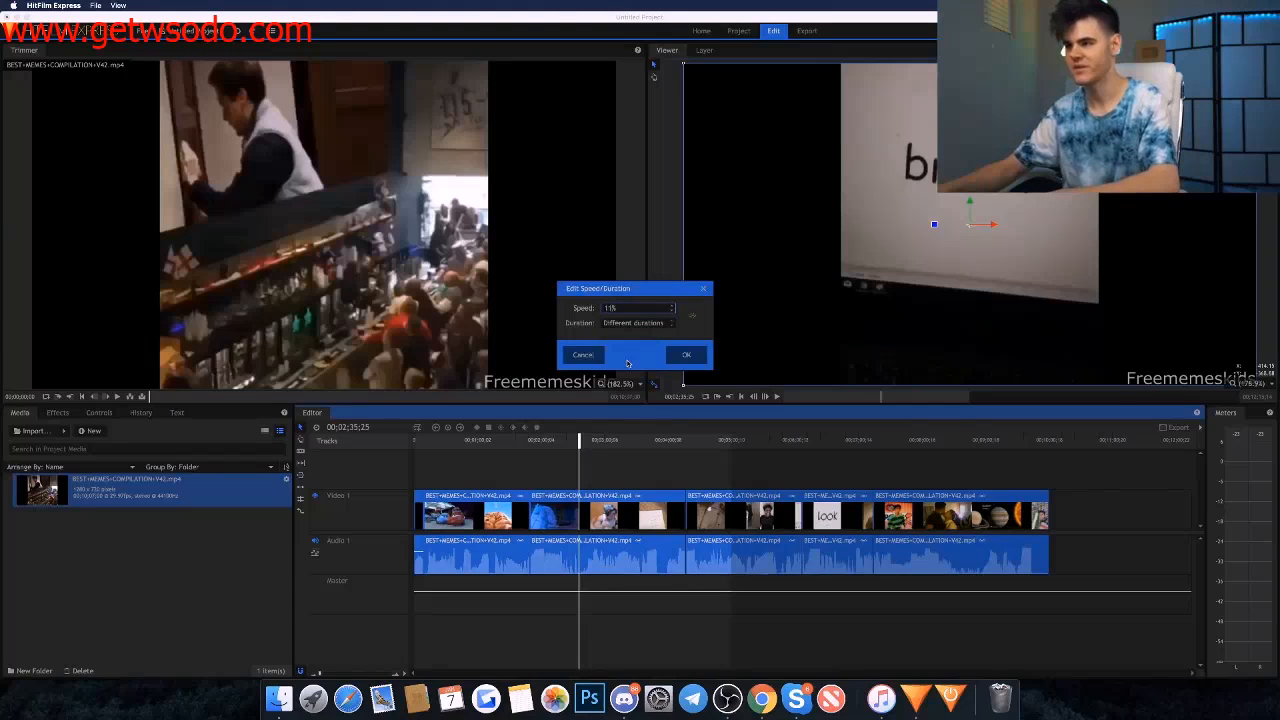
click(687, 356)
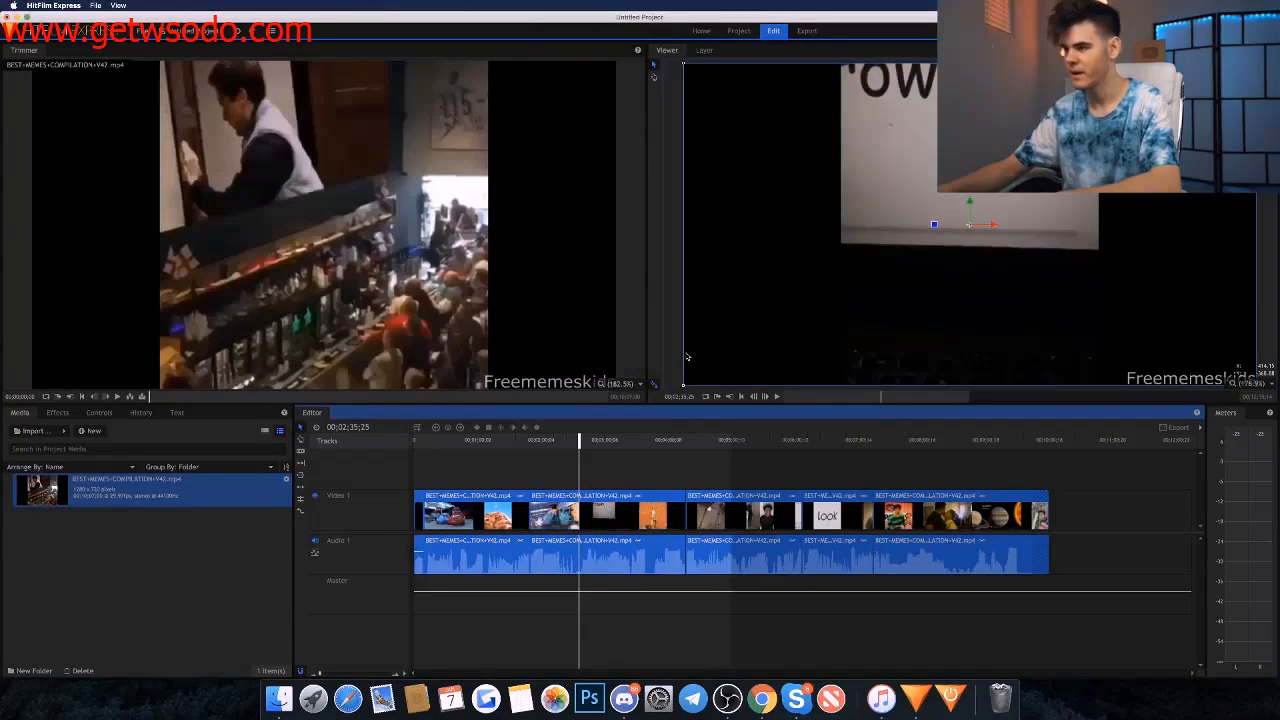
click(1051, 469)
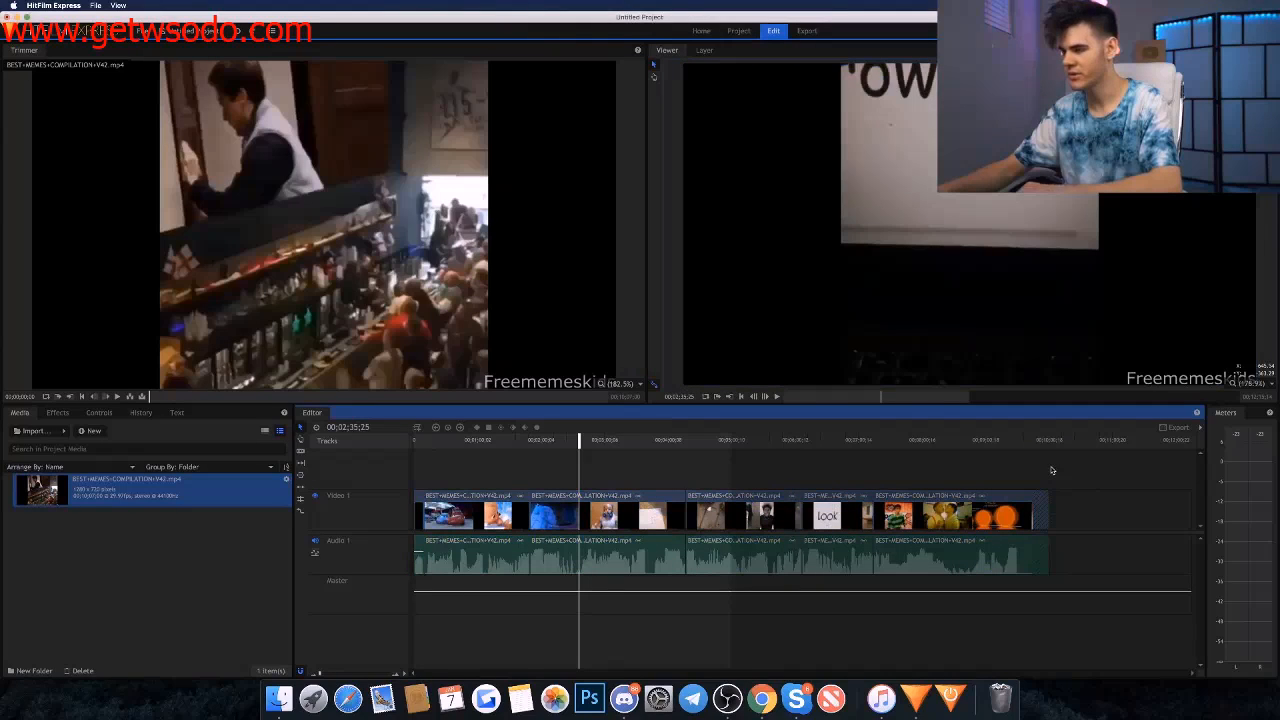
key(space)
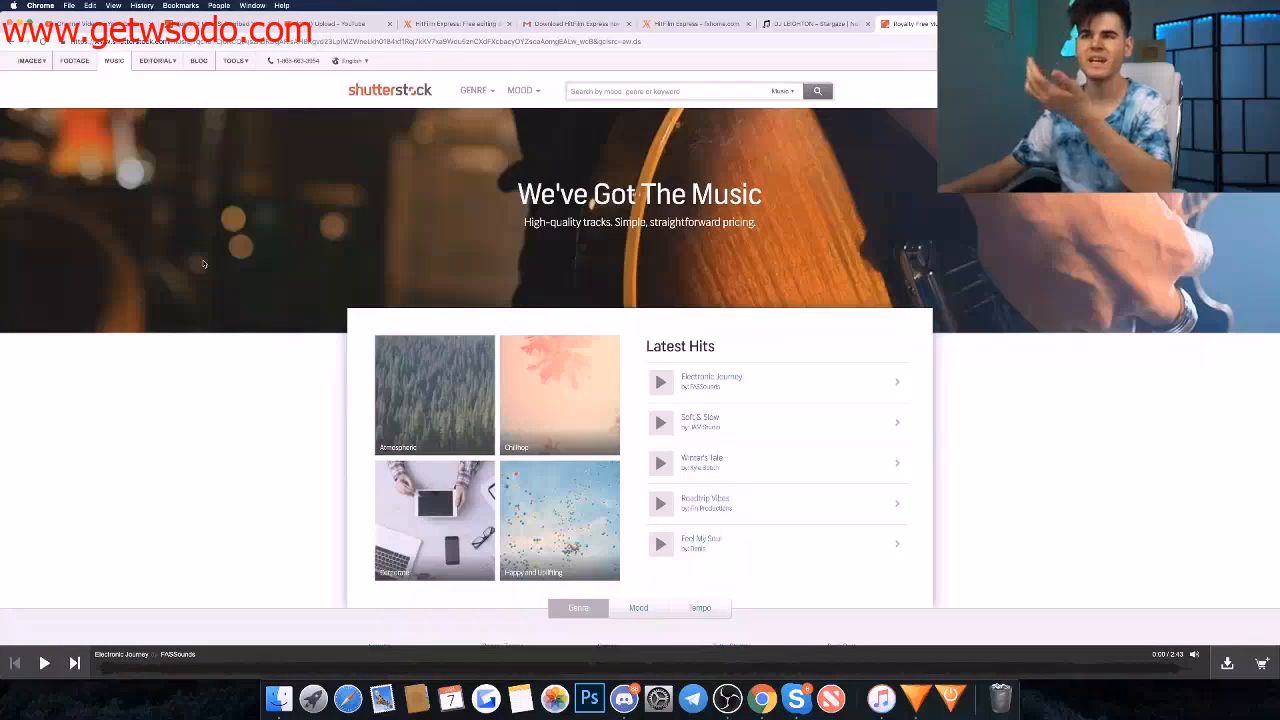
In Chrome, close the Stargate track's page and preview Electronic Journey from Shutterstock's Latest Hits.
click(867, 24)
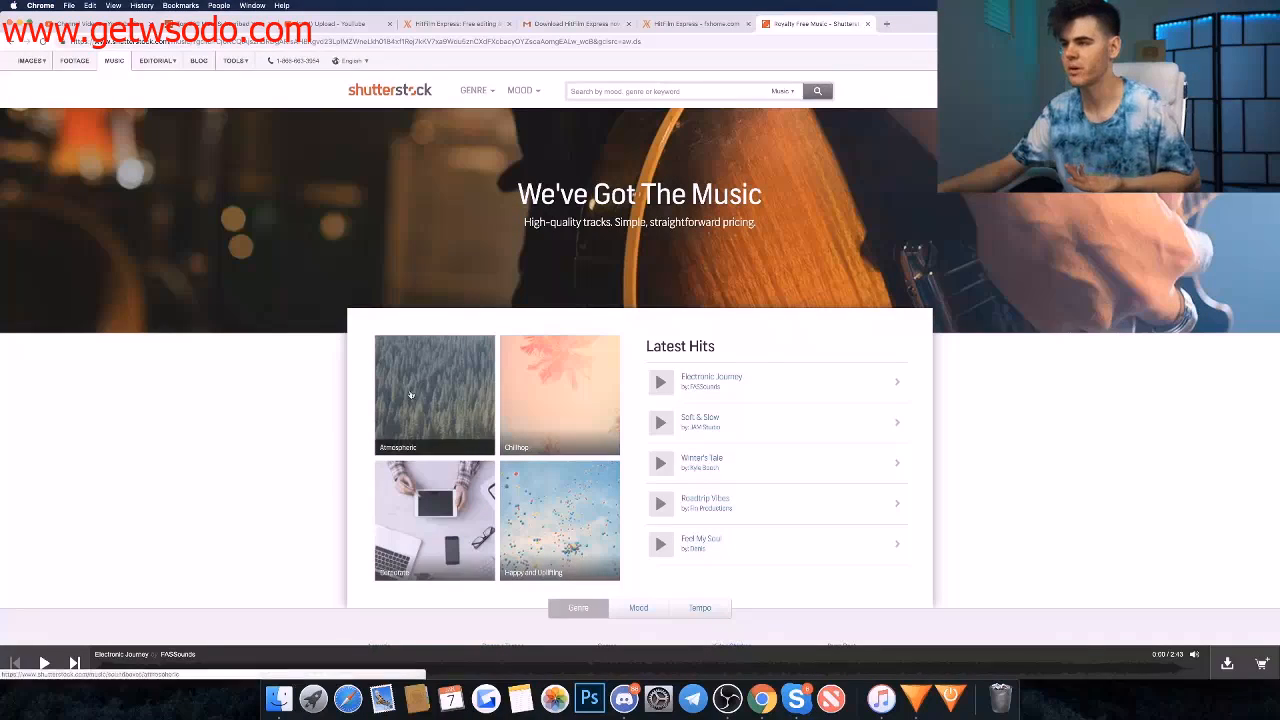
click(661, 382)
scroll(662, 370, down, 1)
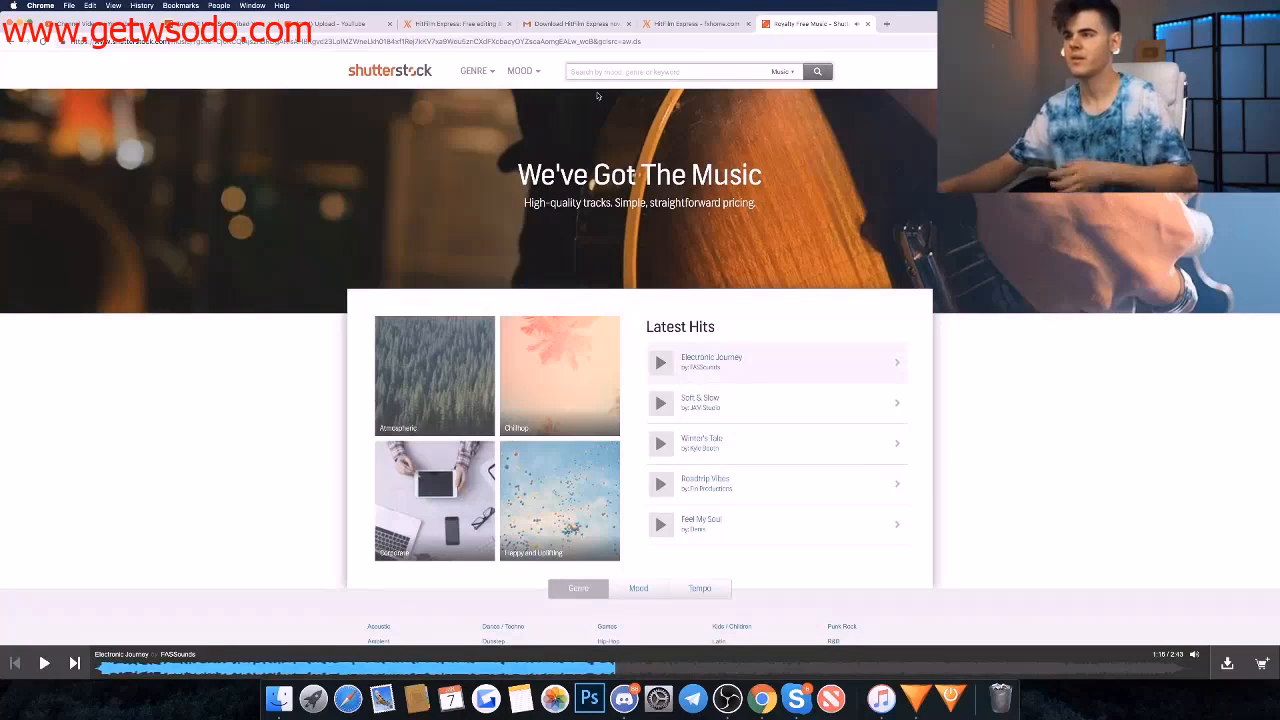
Search the Shutterstock music library for "happy" and "epic", and preview Jack Attack from a point further into the track.
text(y)
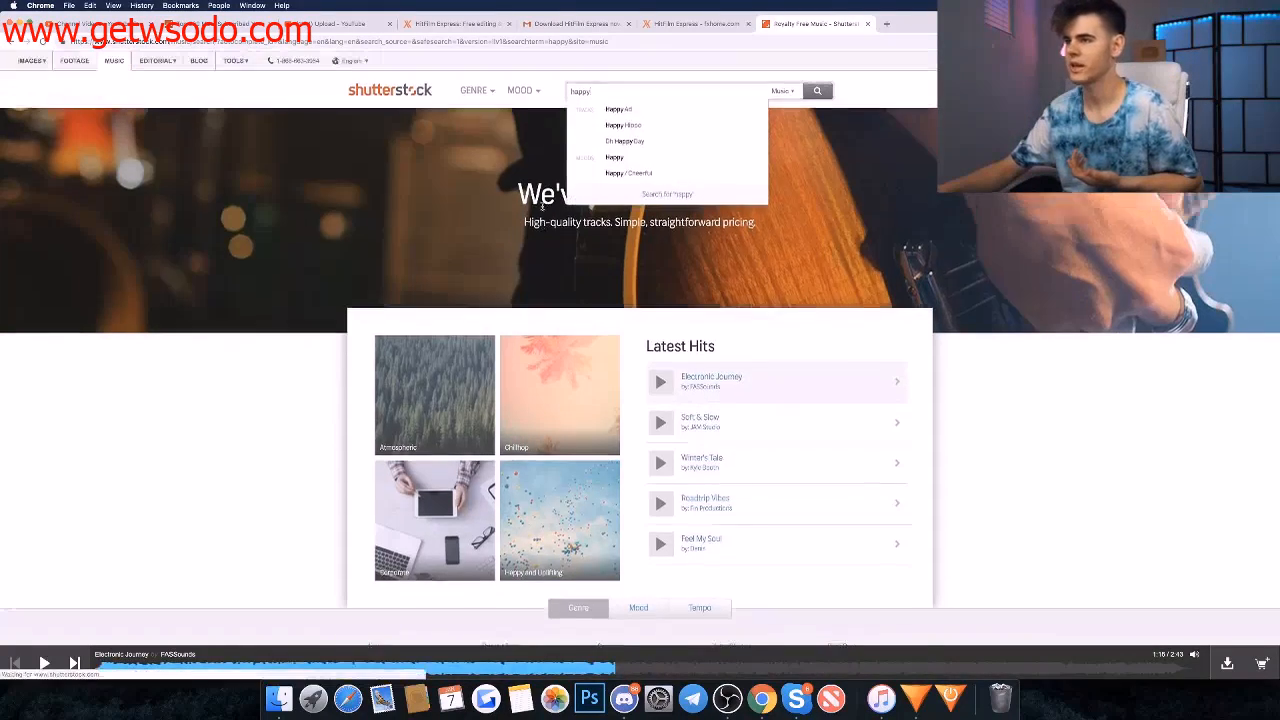
key(Return)
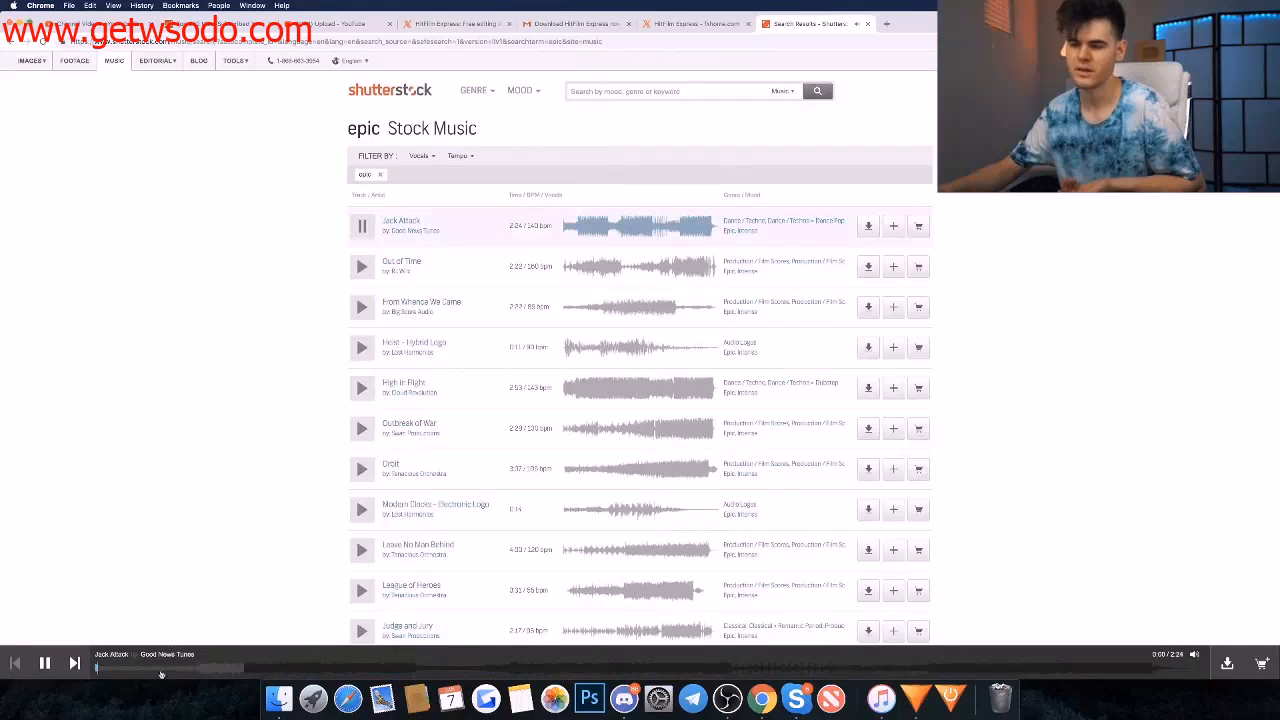
click(177, 669)
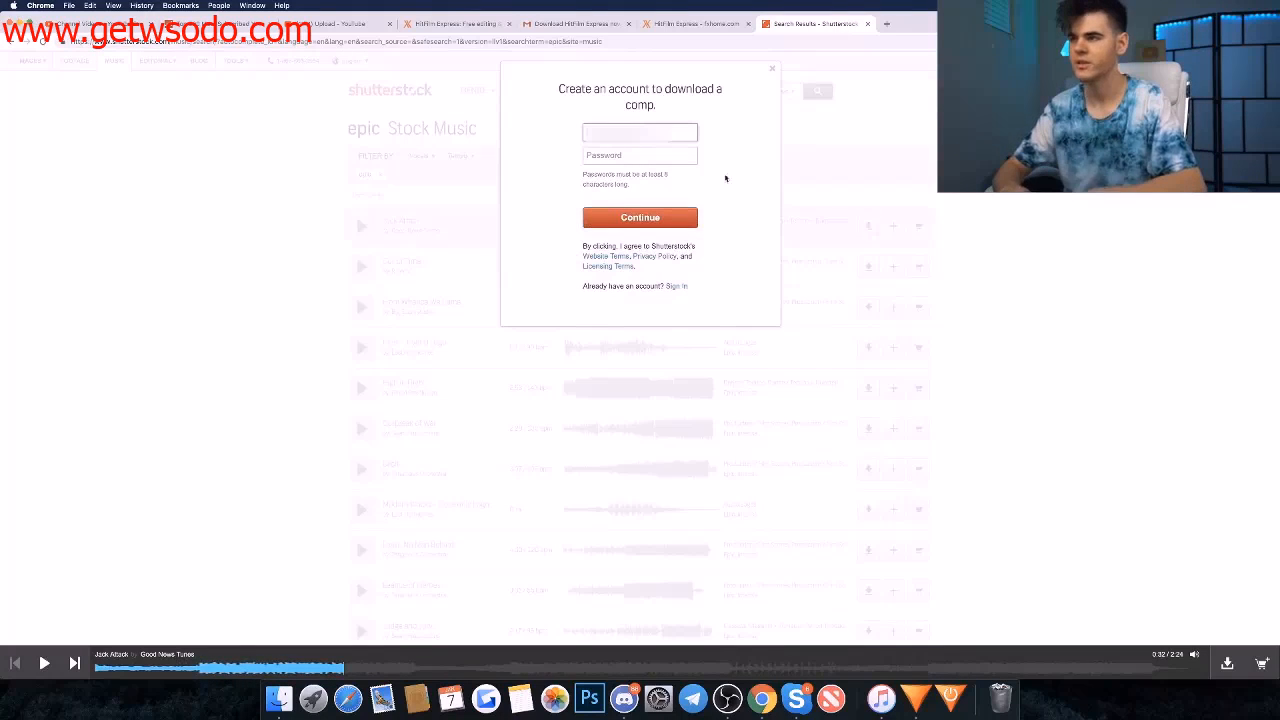
Request the download of the Jack Attack track and submit the account creation form.
click(614, 217)
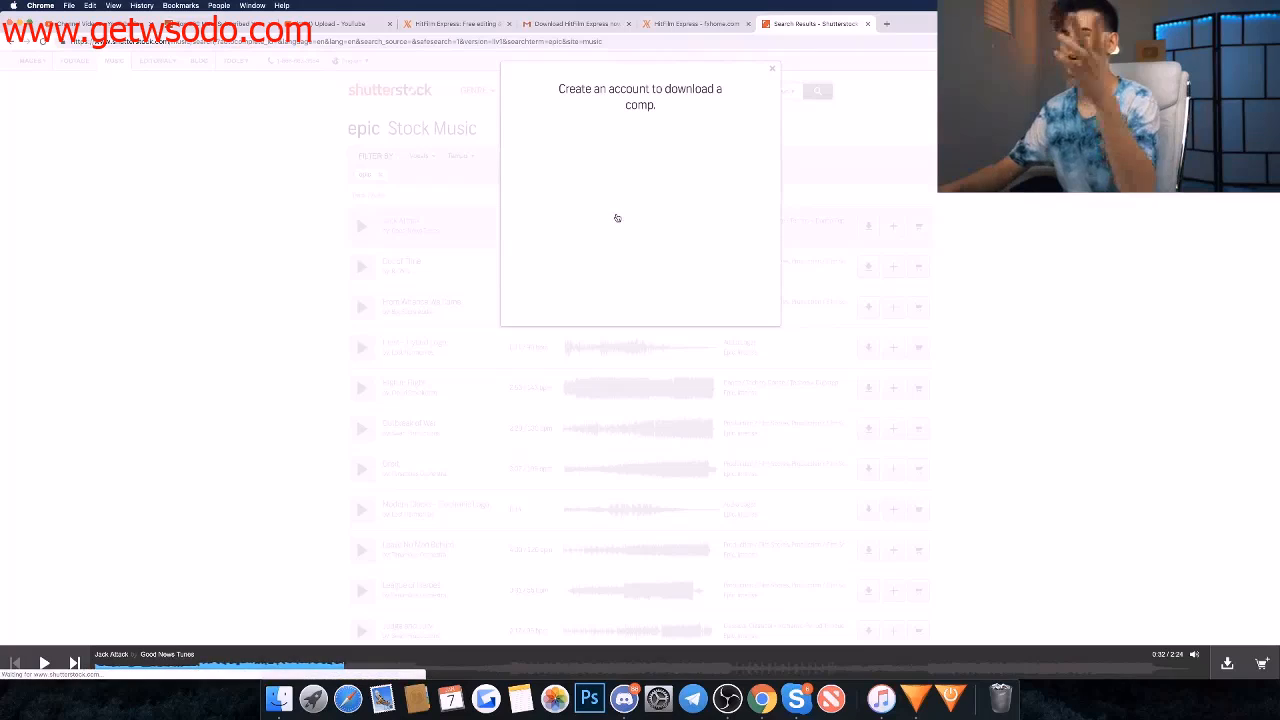
click(867, 227)
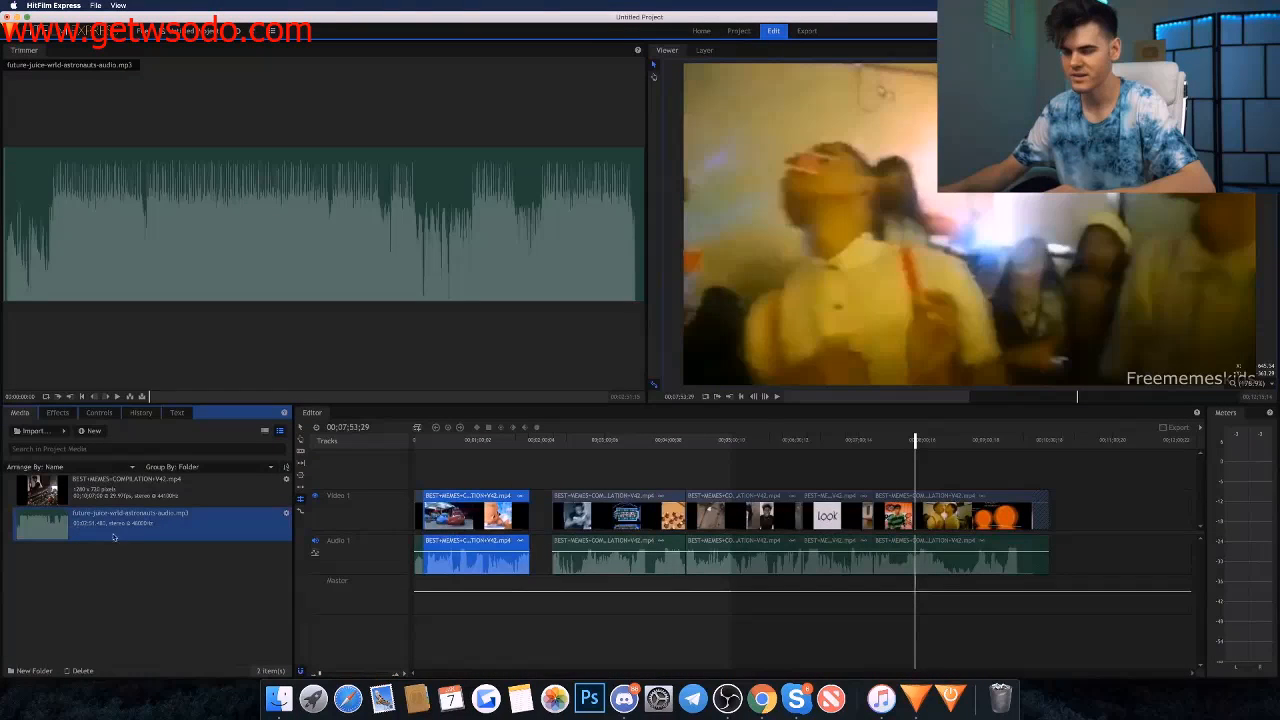
In HitFilm Express, place future-juice-wrld-astronauts-audio.mp3 at the start of a second audio track and lower its volume, checking playback around 1:30.
drag(113, 537, 416, 621)
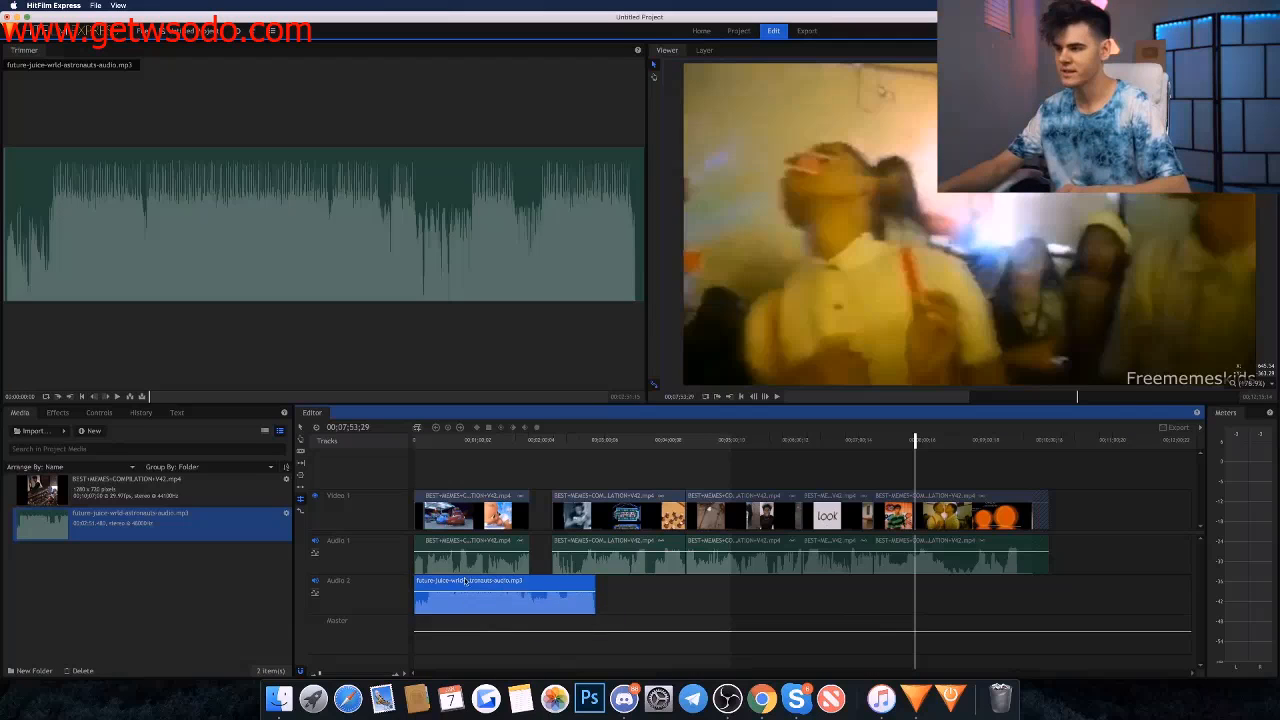
click(509, 440)
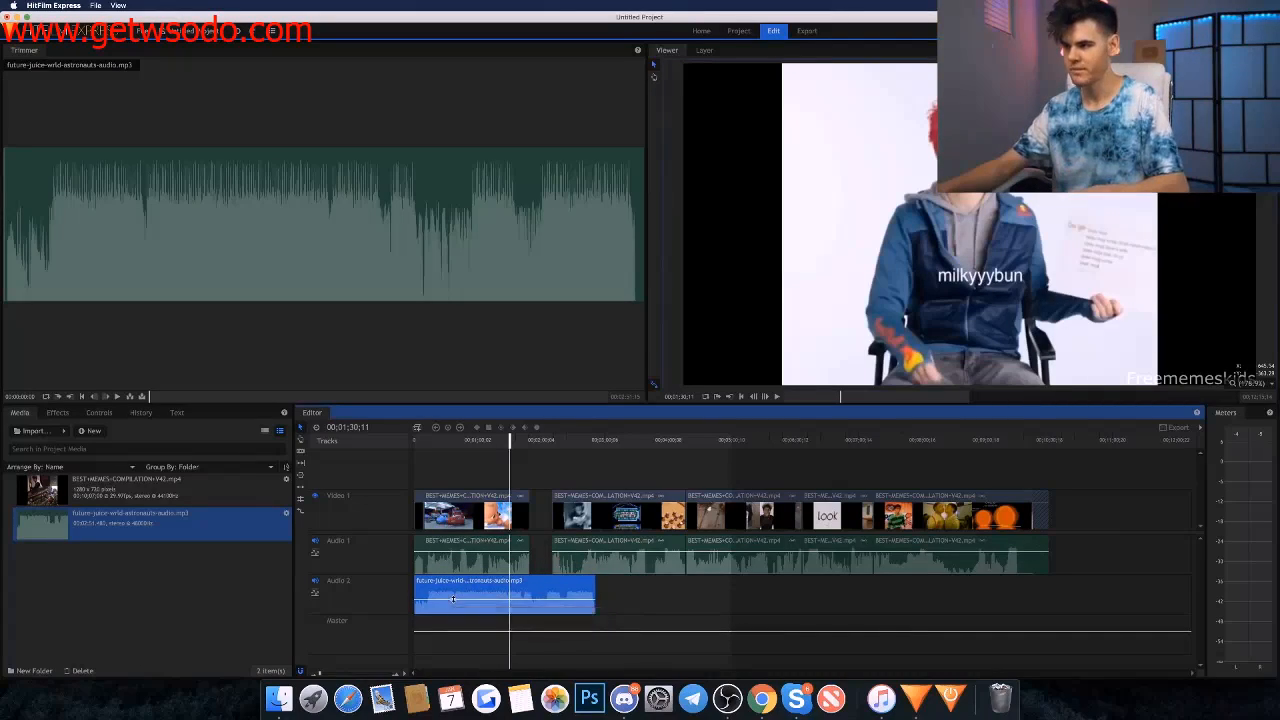
key(space)
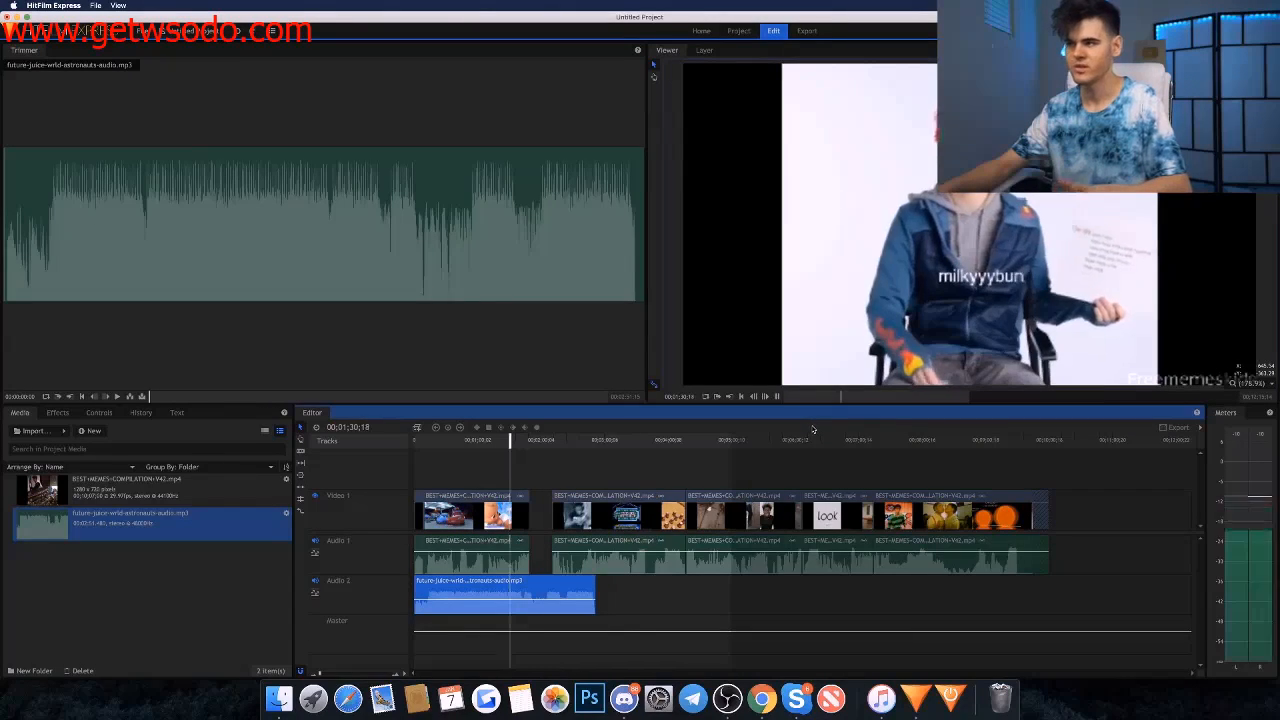
key(space)
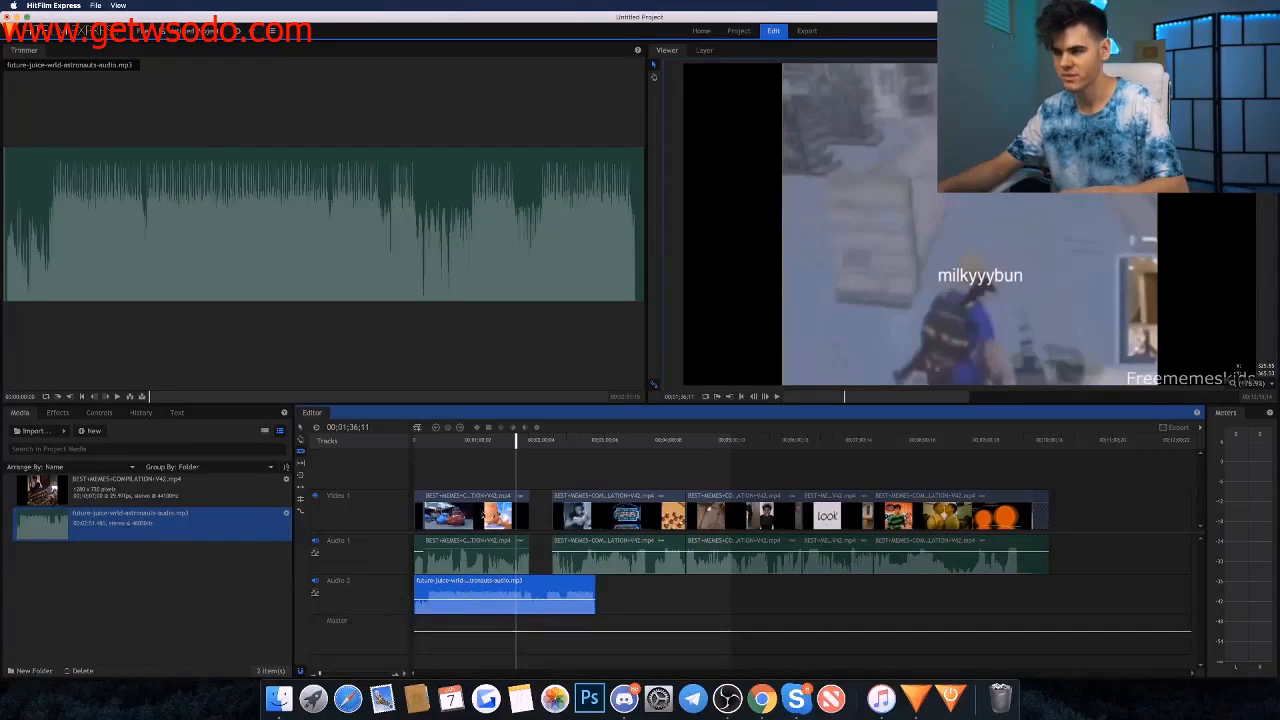
Isolate the first clip's section from about 1:05 to 1:18, and unlink and delete only its audio, checking playback there.
right_click(490, 515)
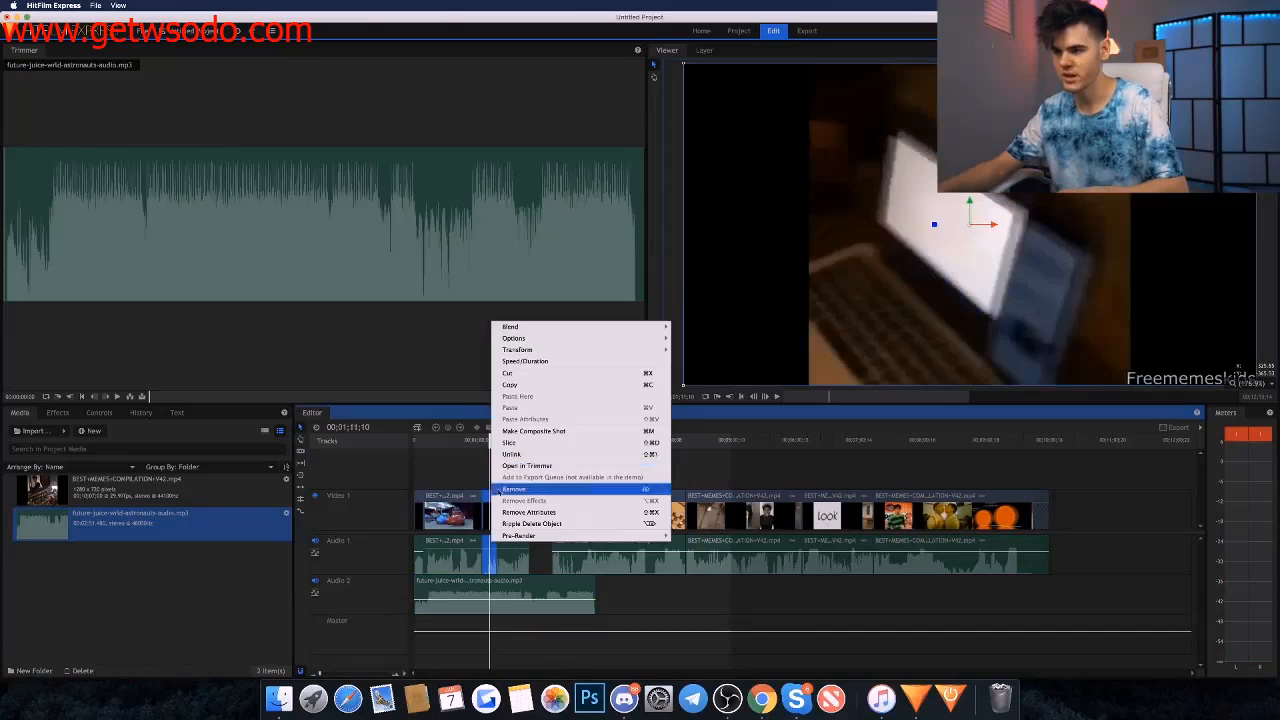
click(472, 520)
right_click(490, 515)
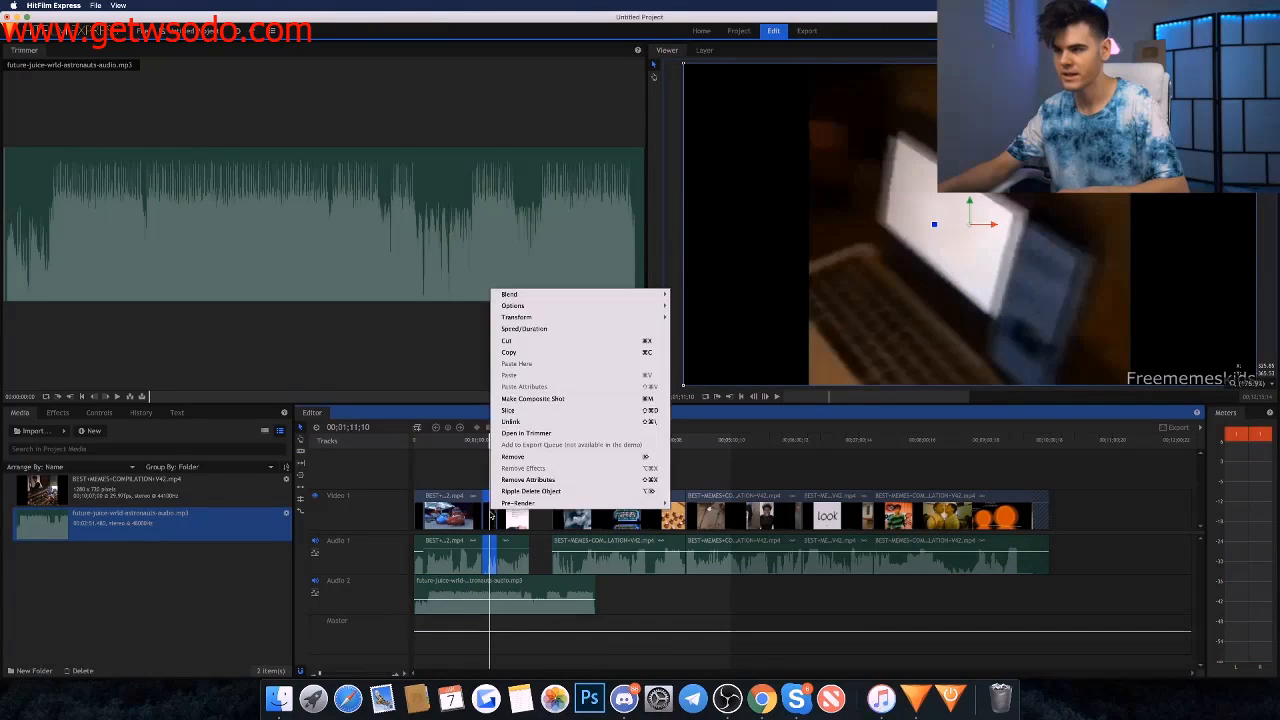
click(519, 428)
click(491, 560)
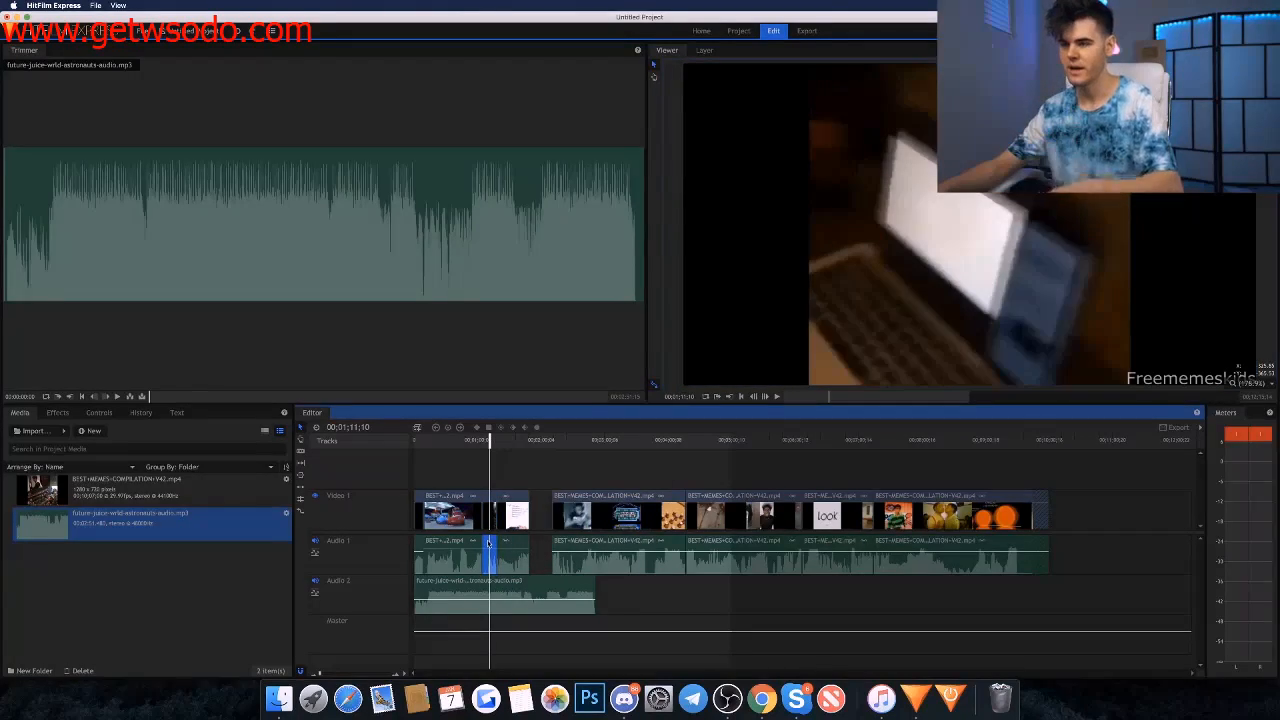
key(Delete)
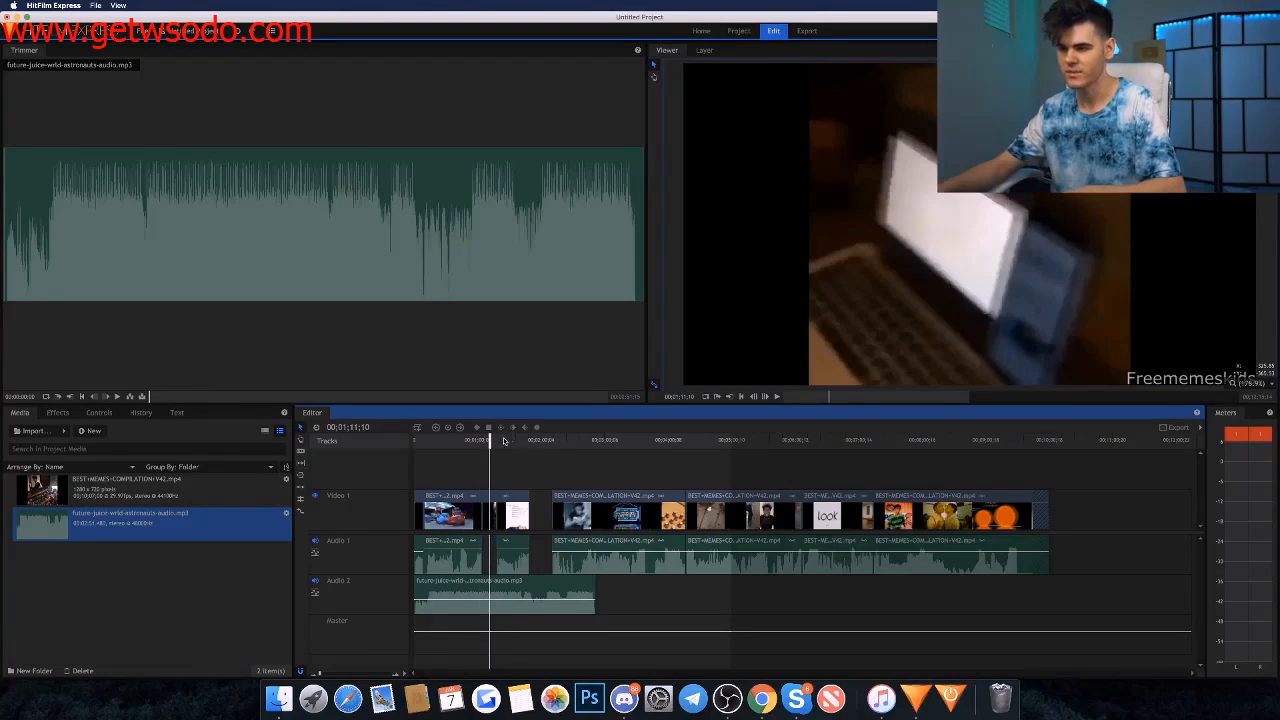
click(481, 441)
key(space)
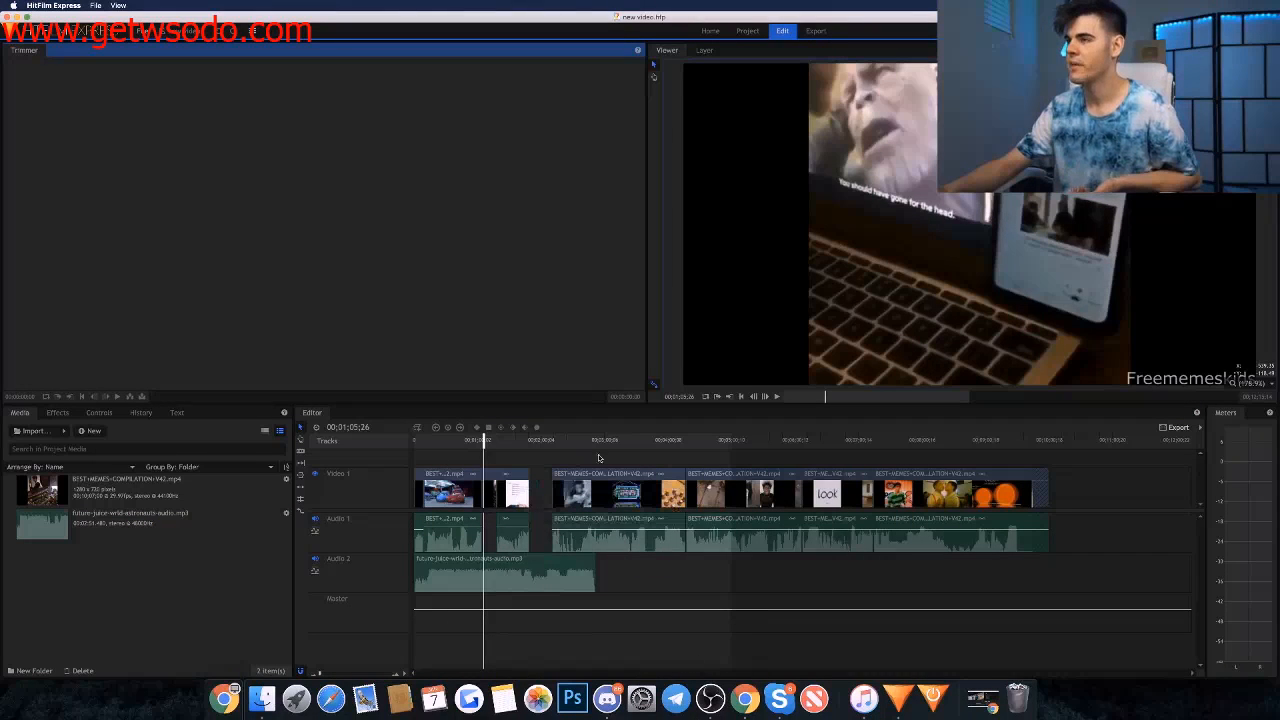
Open the project's export settings and set the default preset to YouTube 1080p HD.
click(816, 31)
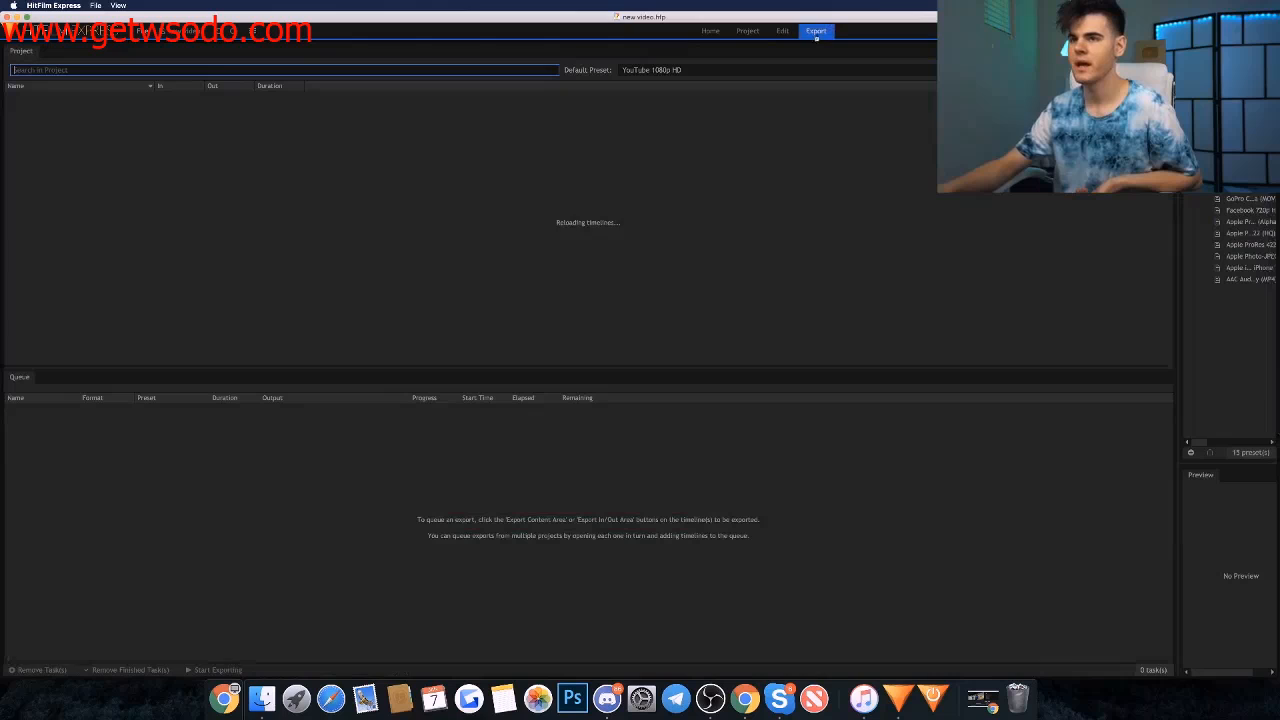
click(347, 109)
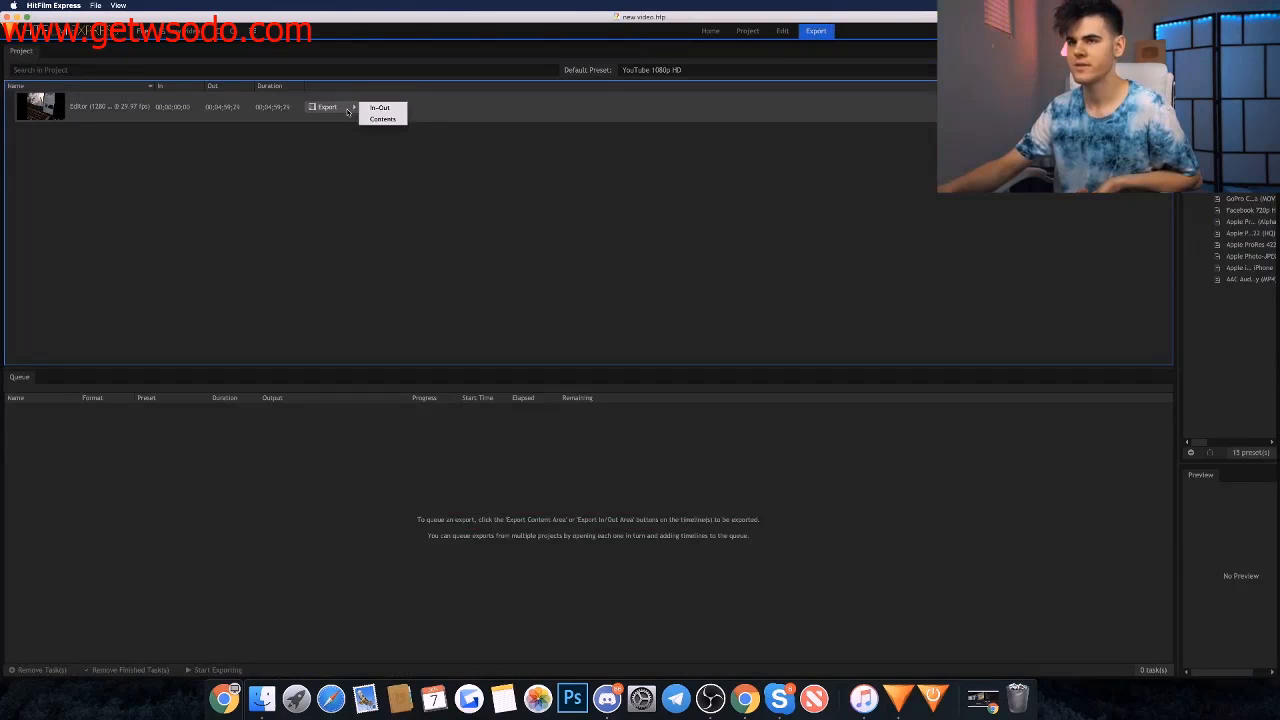
click(376, 108)
click(651, 70)
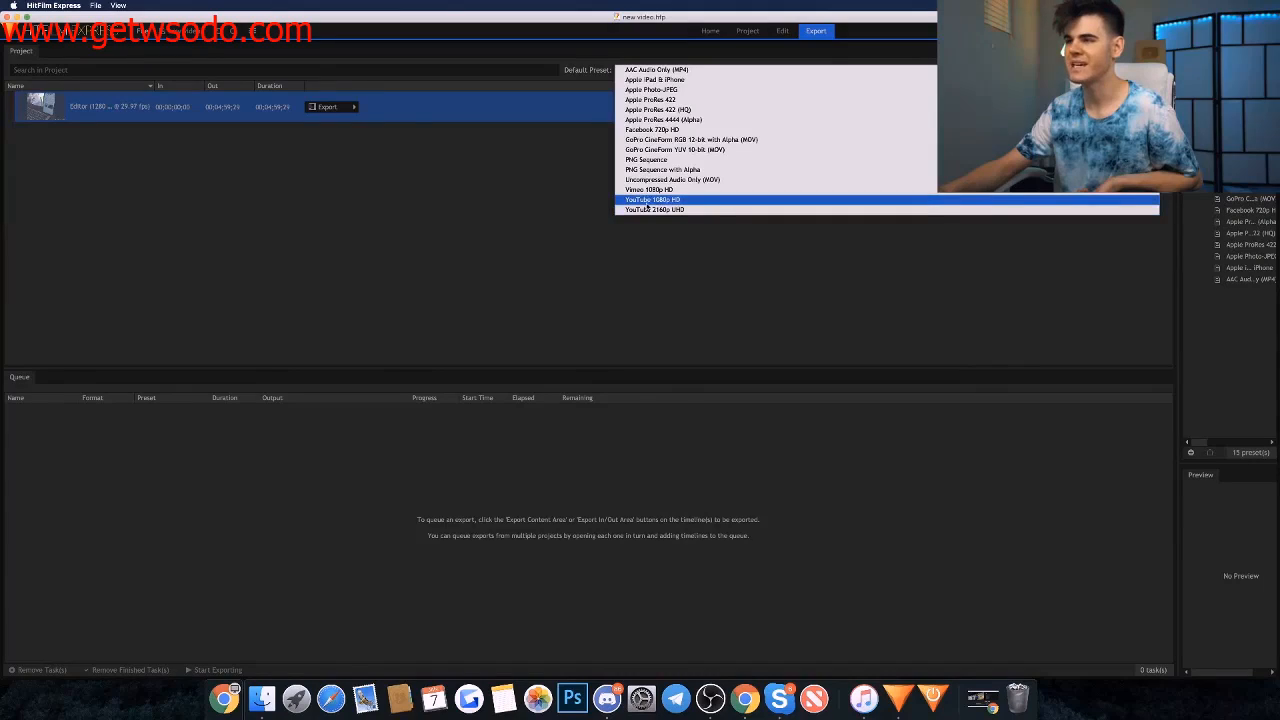
click(646, 201)
Queue the Editor timeline's In-Out area for export and run the export.
click(352, 107)
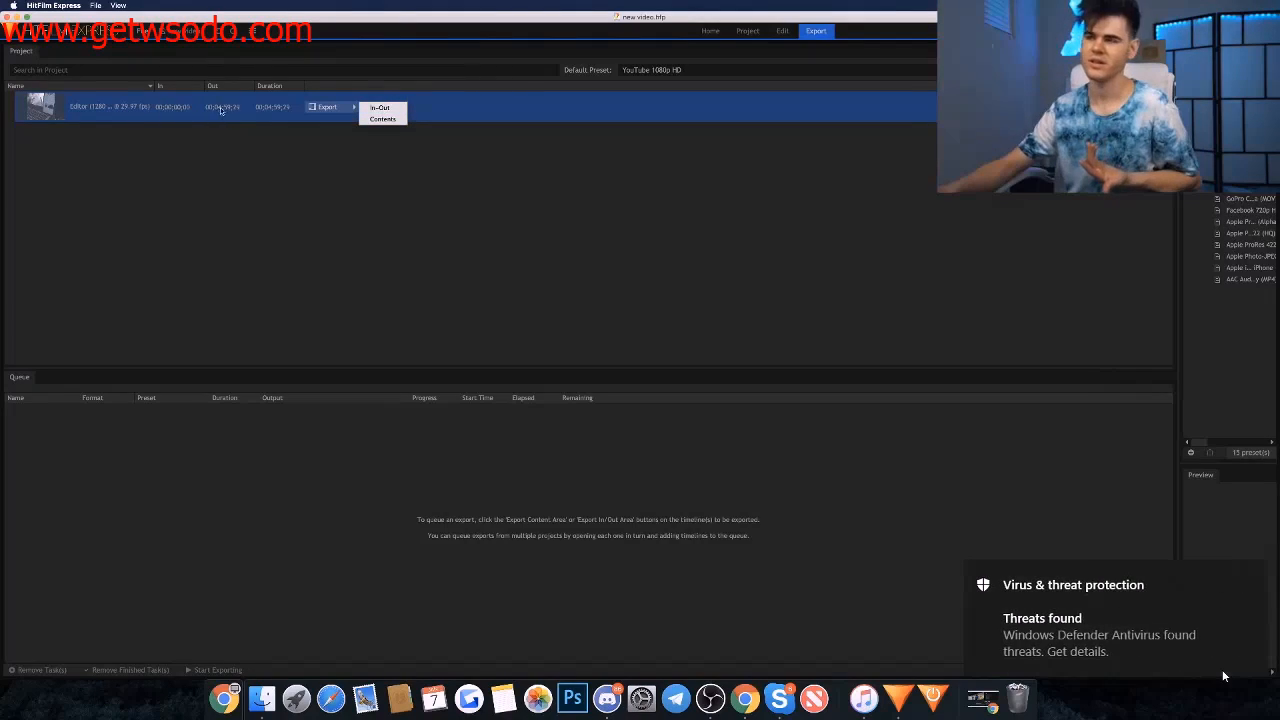
click(376, 108)
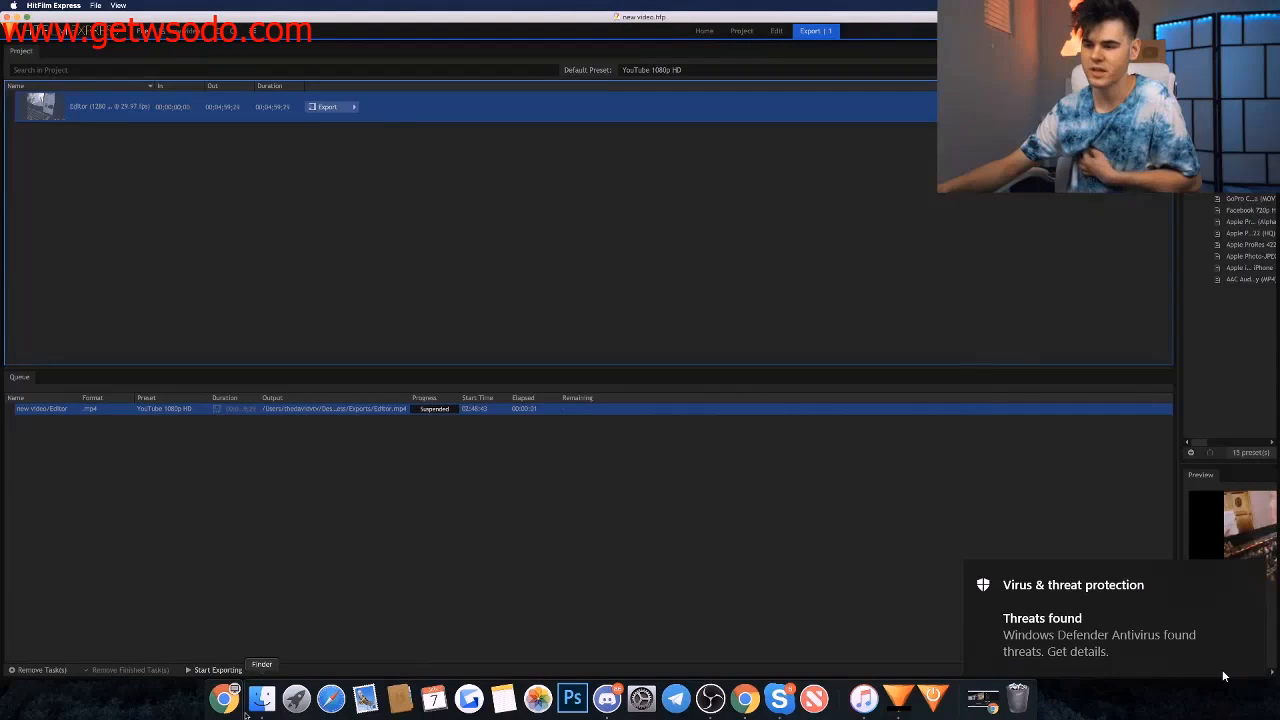
click(193, 670)
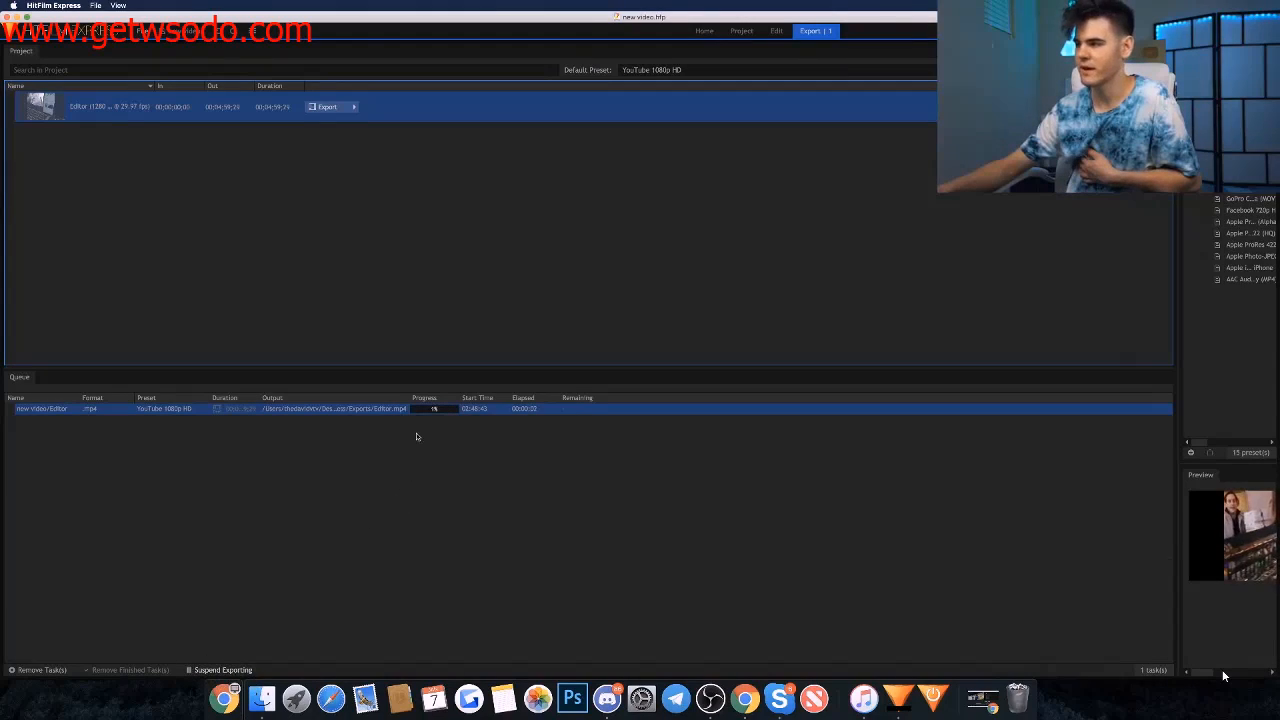